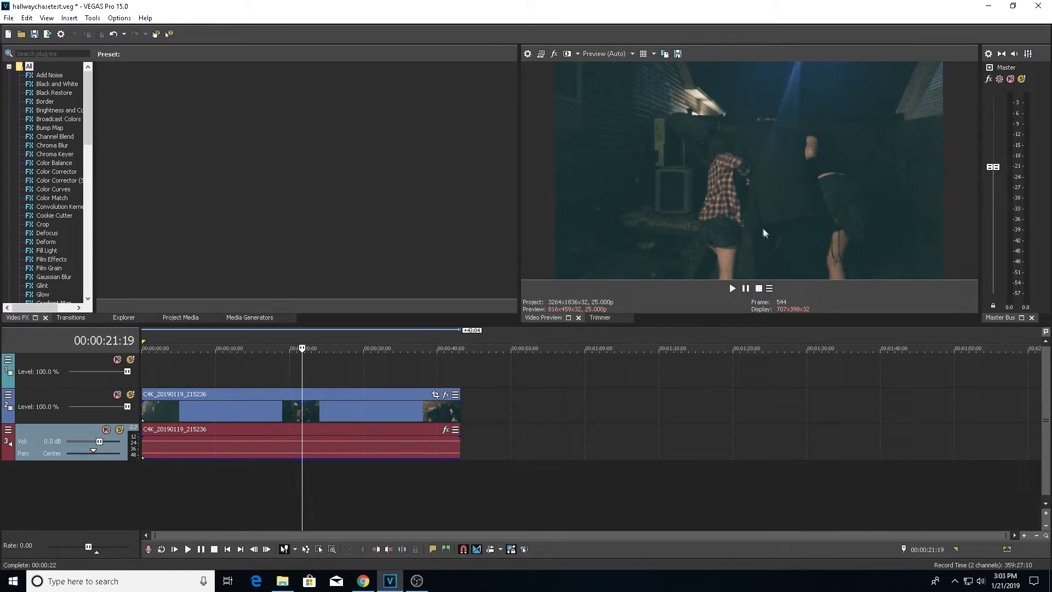
- Review the night clip by playing it, then reversing from about 00:00:22:12 and stopping
{"action": "key", "text": "space"}
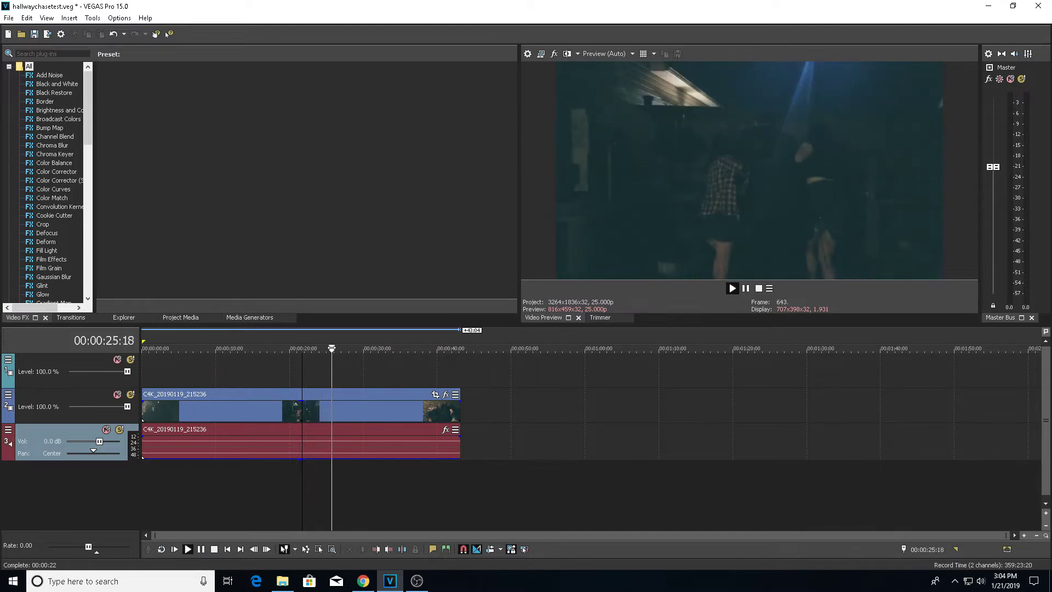
{"action": "left_click", "coordinate": [340, 349]}
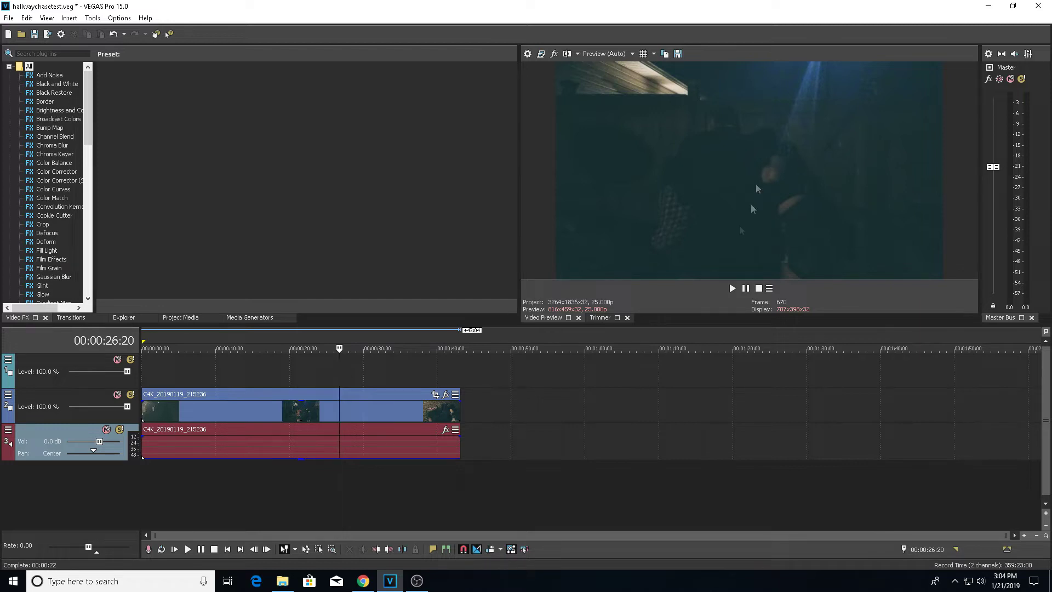
{"action": "left_click", "coordinate": [308, 472]}
{"action": "key", "text": "j"}
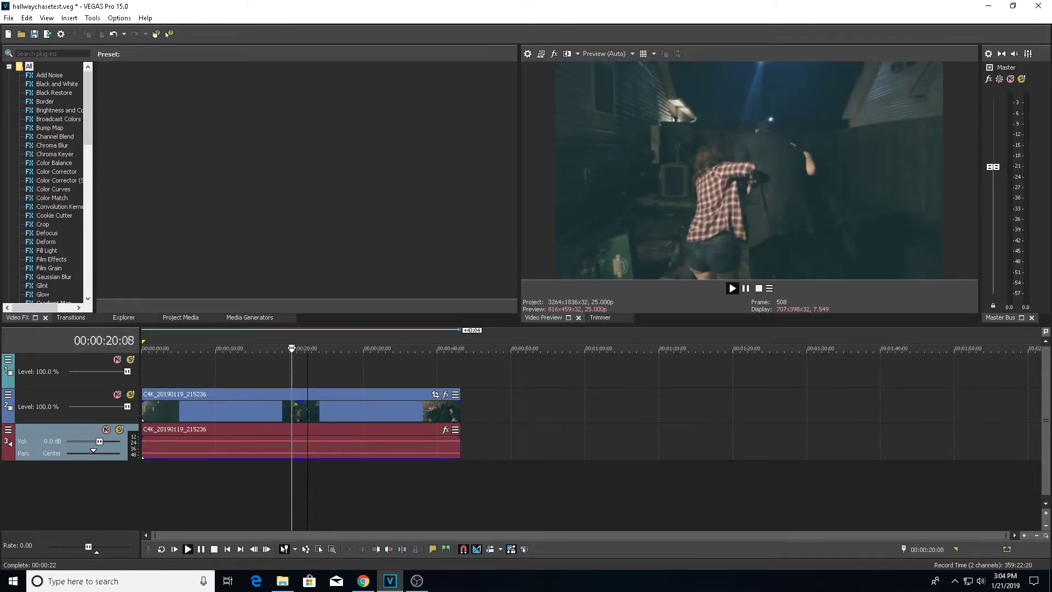
{"action": "key", "text": "k"}
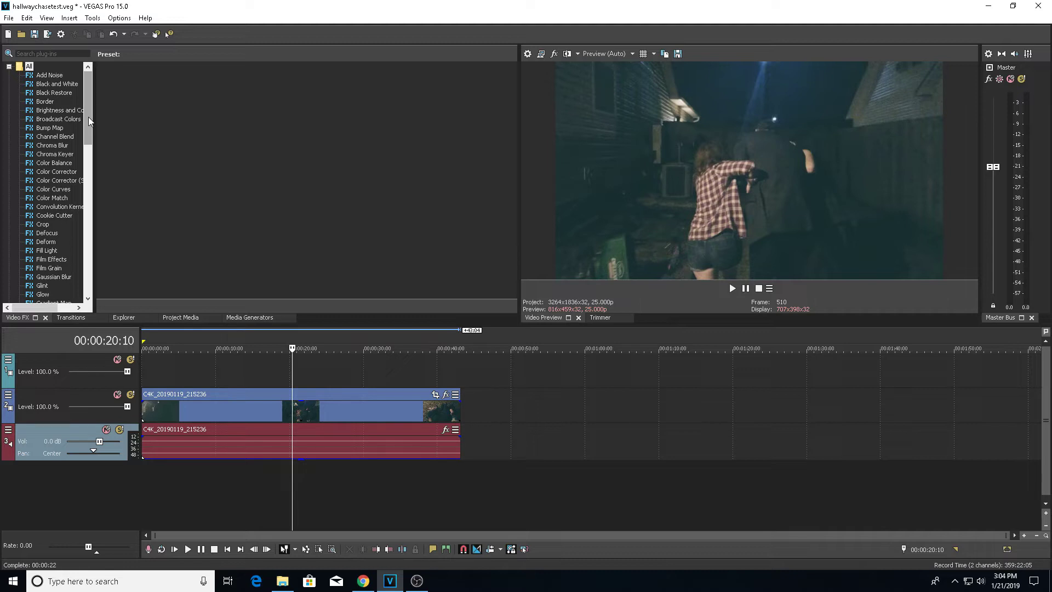
- Apply default Brightness and Contrast to the clip with brightness 0.020 and contrast 0.211
{"action": "left_click", "coordinate": [54, 110]}
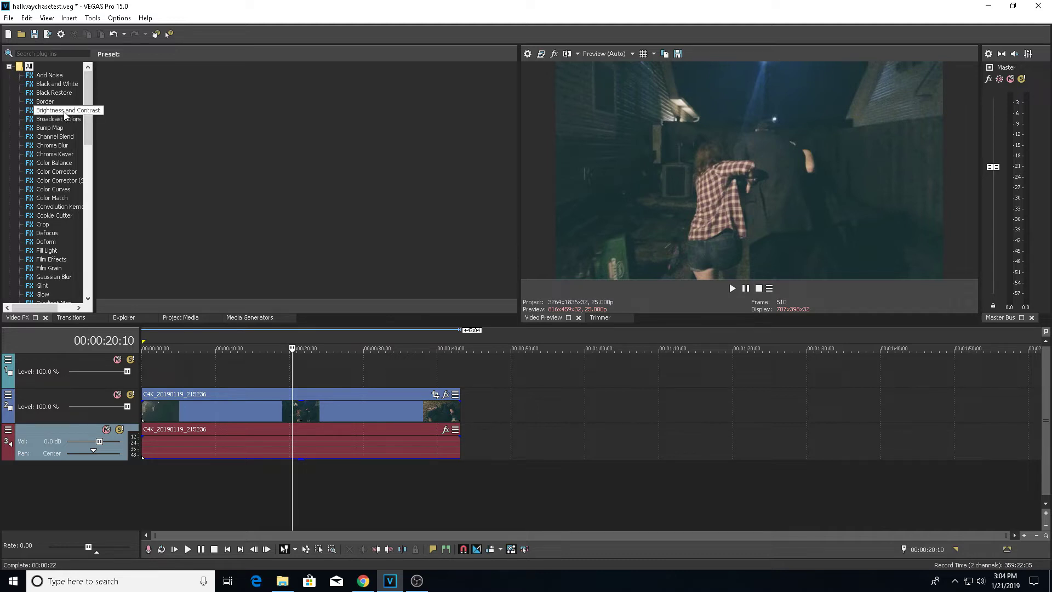
{"action": "left_click_drag", "start_coordinate": [142, 89], "coordinate": [308, 402]}
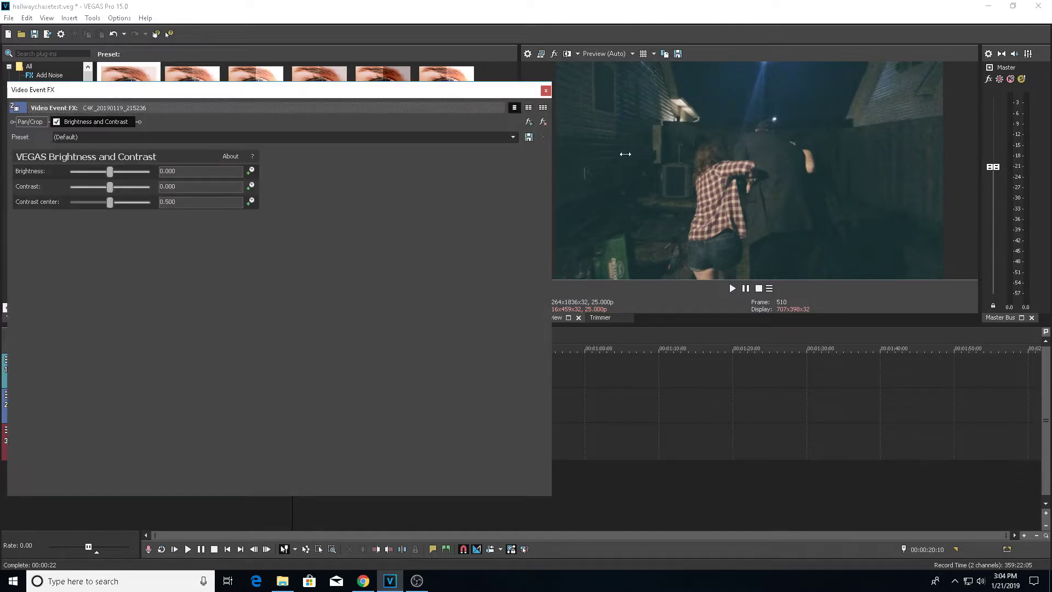
{"action": "left_click_drag", "start_coordinate": [111, 173], "coordinate": [113, 174]}
{"action": "left_click_drag", "start_coordinate": [111, 188], "coordinate": [119, 189]}
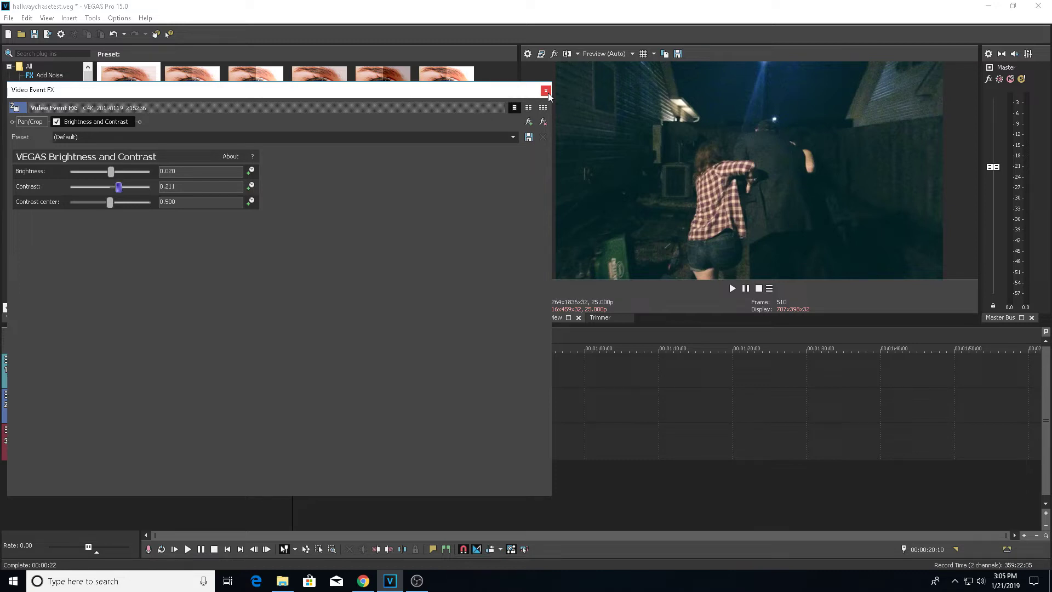
{"action": "left_click", "coordinate": [547, 92]}
{"action": "key", "text": "space"}
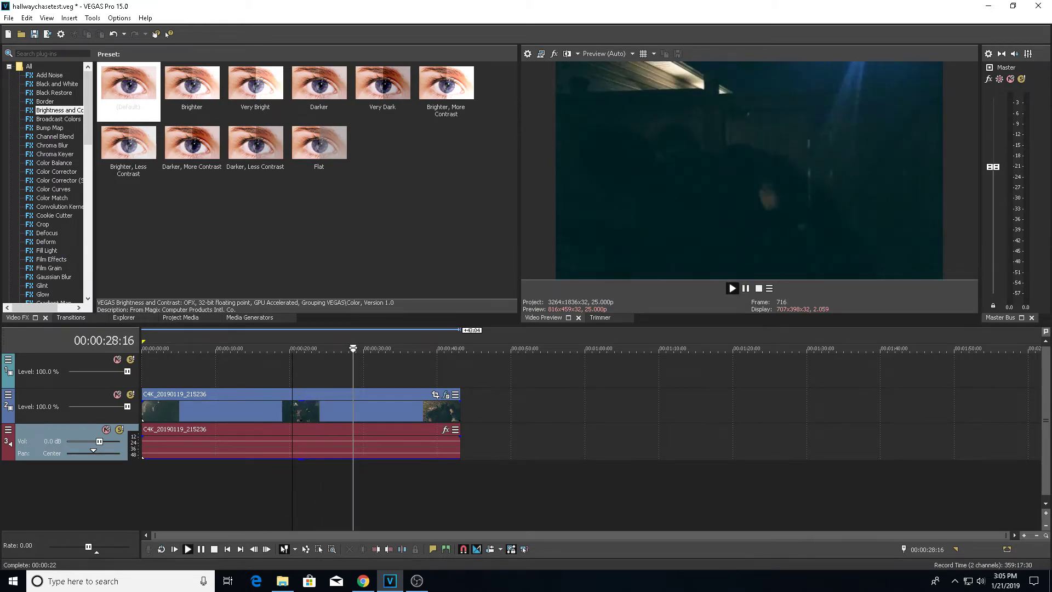
{"action": "left_click", "coordinate": [351, 349]}
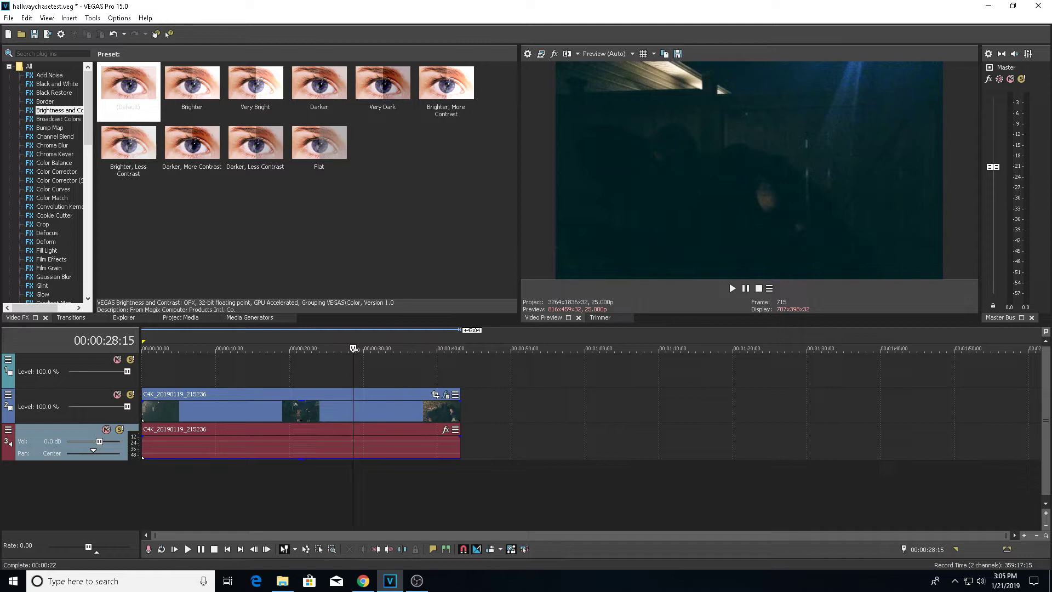
{"action": "key", "text": "j"}
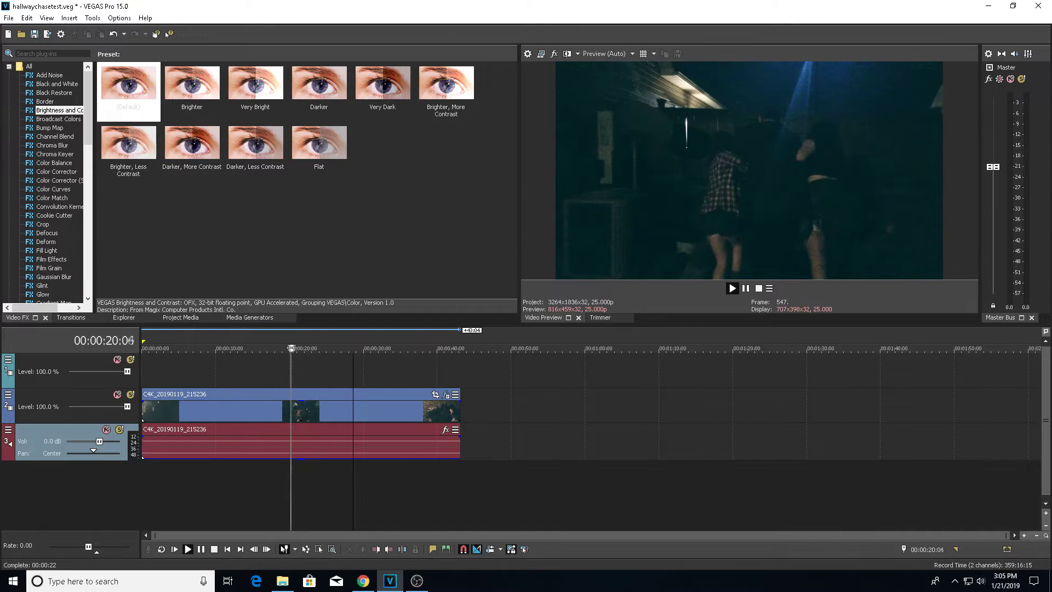
{"action": "key", "text": "k"}
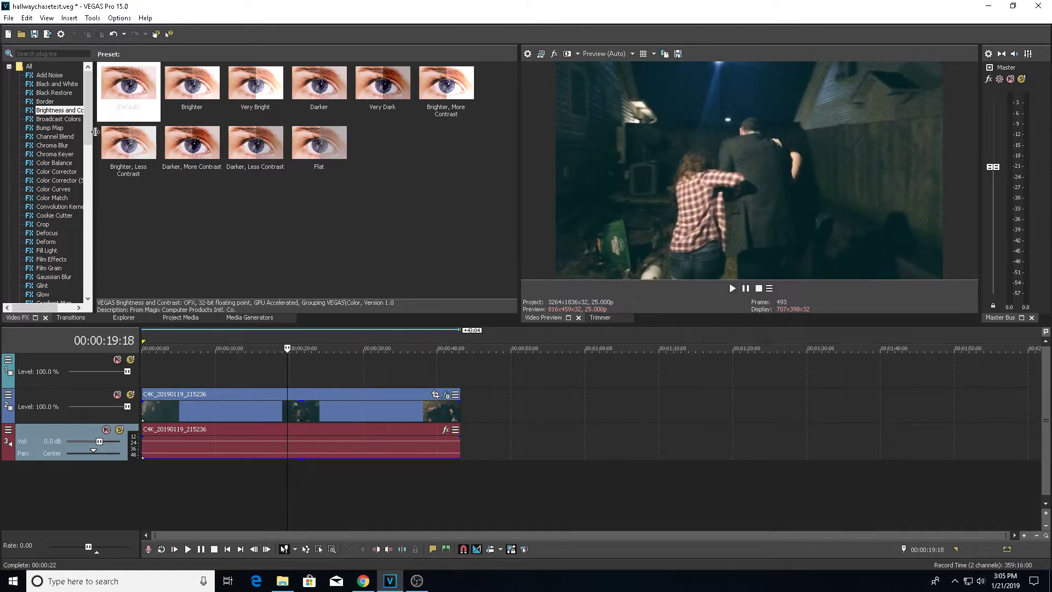
{"action": "scroll", "coordinate": [88, 137], "scroll_direction": "down", "scroll_amount": 1}
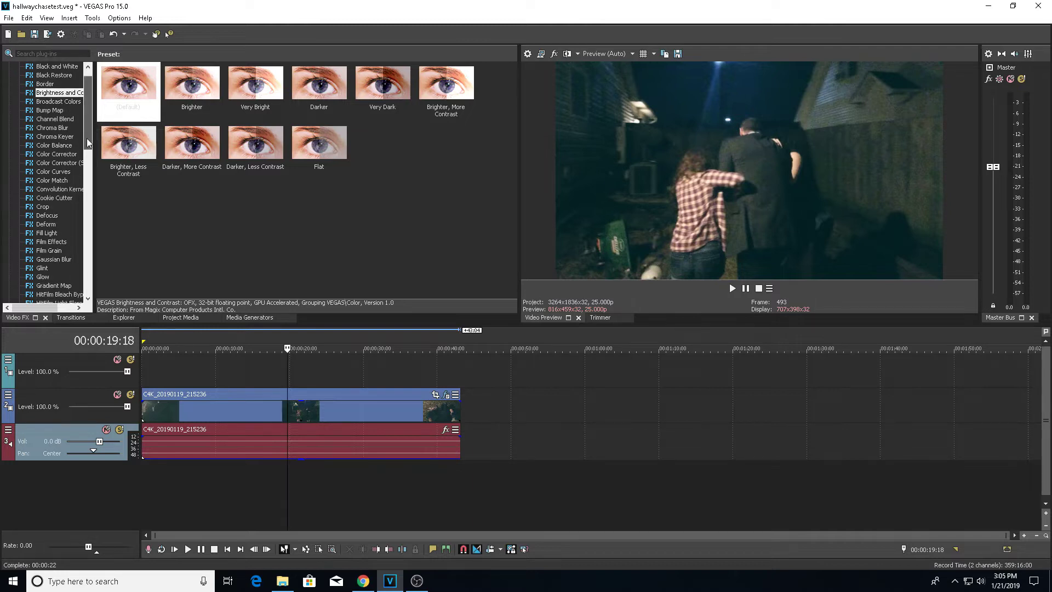
- Add the default Color Curves preset to the chase clip and pull the RGB curve down for deeper shadows
{"action": "left_click", "coordinate": [54, 172]}
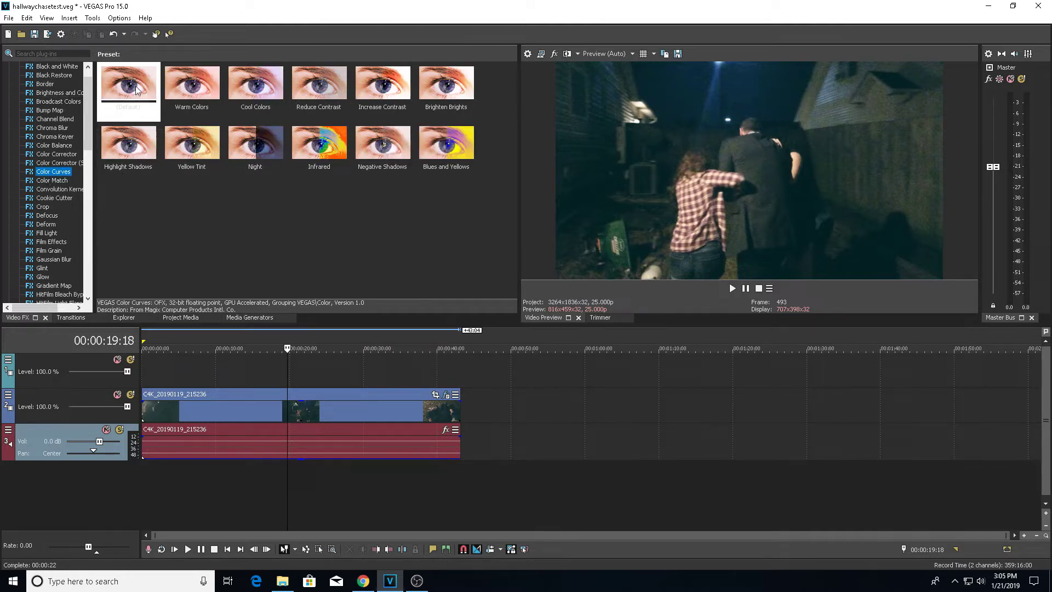
{"action": "left_click_drag", "start_coordinate": [136, 93], "coordinate": [265, 413]}
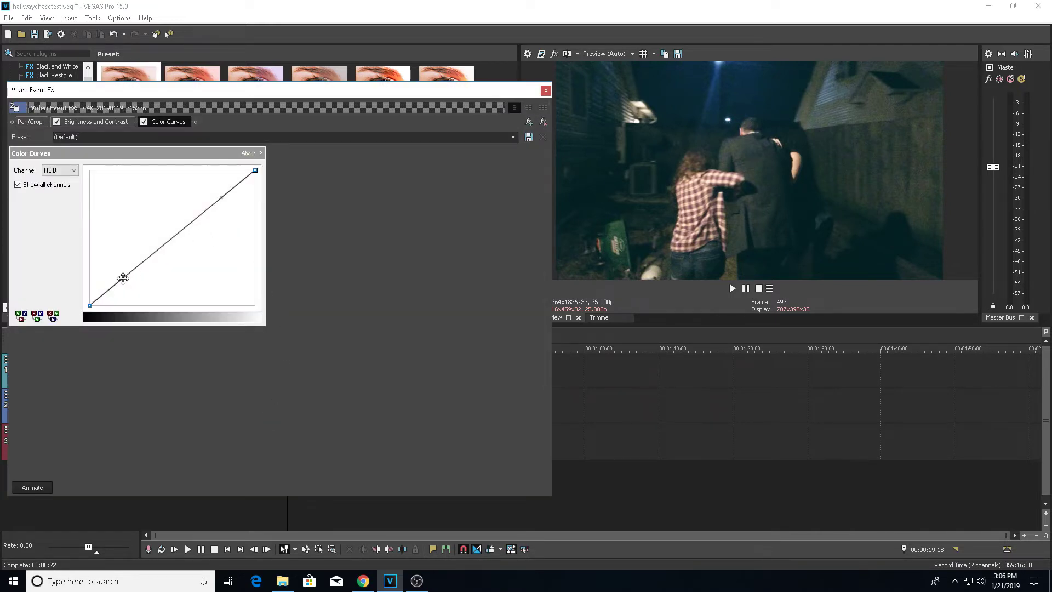
{"action": "left_click_drag", "start_coordinate": [124, 280], "coordinate": [131, 299]}
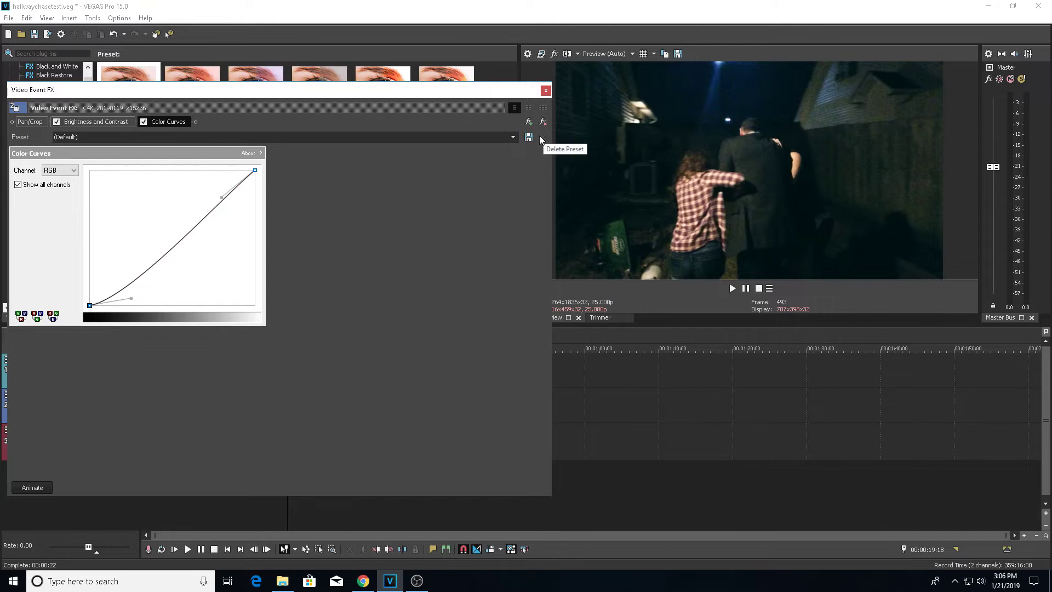
- Compare before and after in split-screen, then widen the preview and shorten the timeline
{"action": "left_click", "coordinate": [546, 91]}
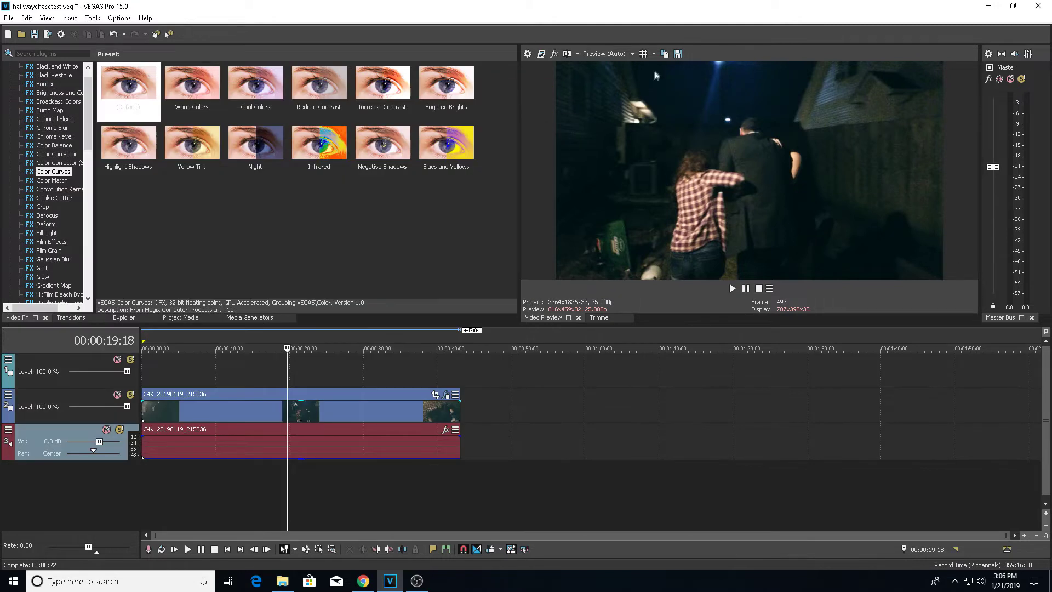
{"action": "left_click", "coordinate": [568, 54]}
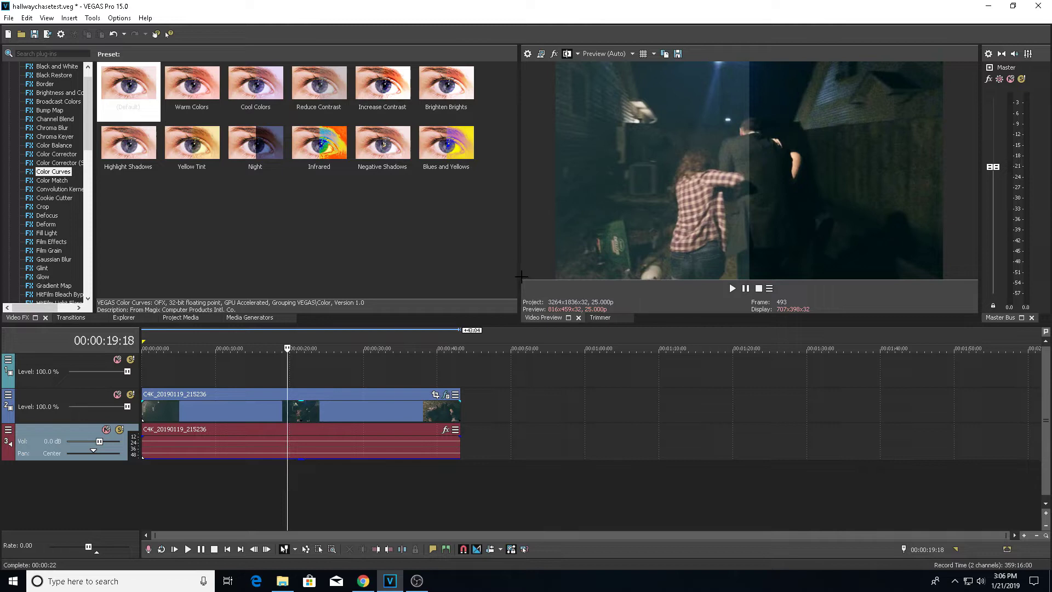
{"action": "left_click_drag", "start_coordinate": [522, 275], "coordinate": [404, 277]}
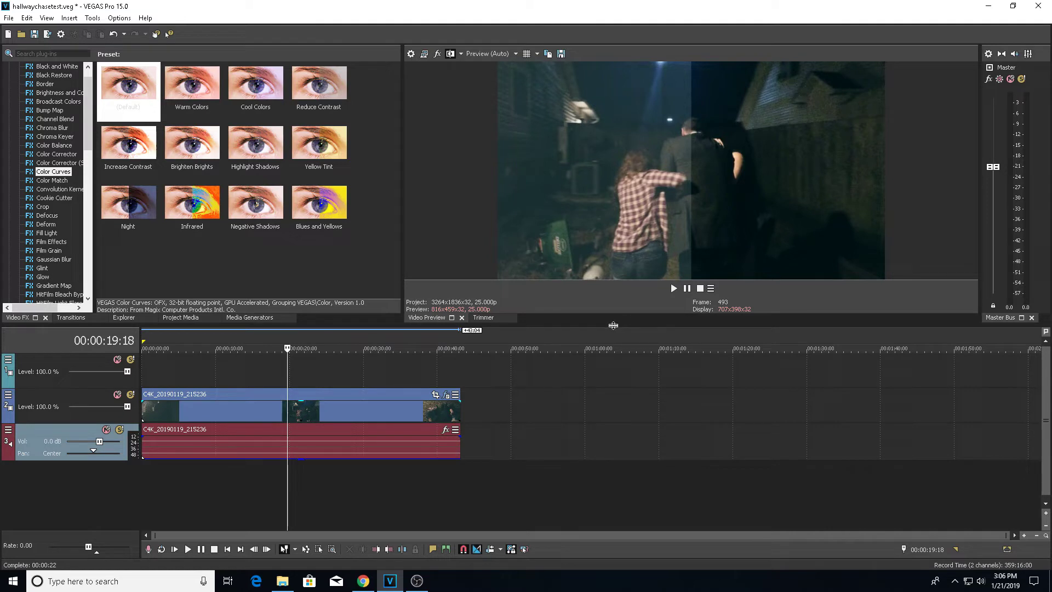
{"action": "left_click_drag", "start_coordinate": [614, 326], "coordinate": [637, 418]}
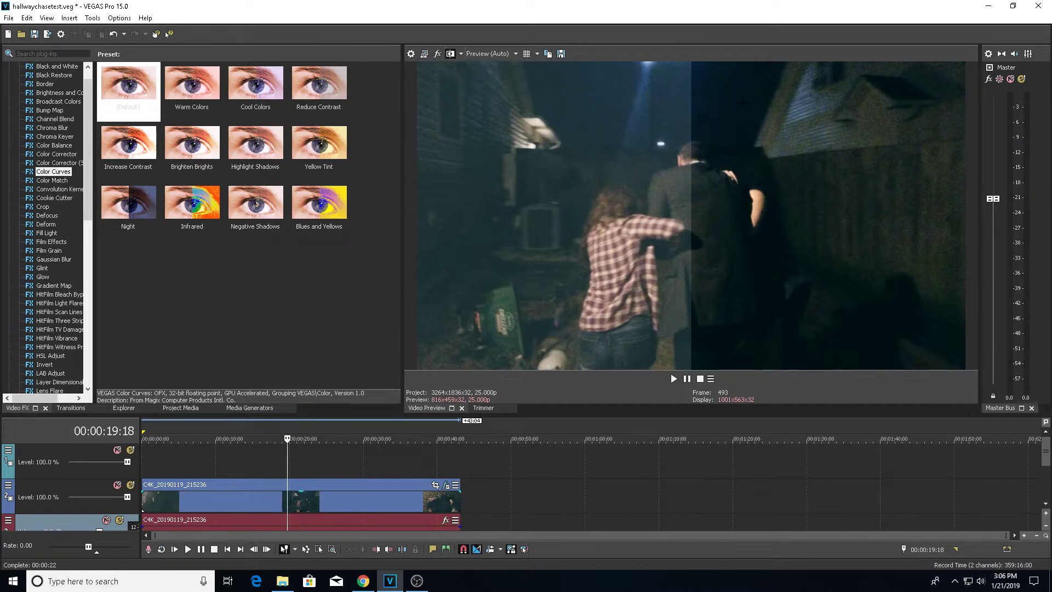
{"action": "left_click", "coordinate": [450, 54]}
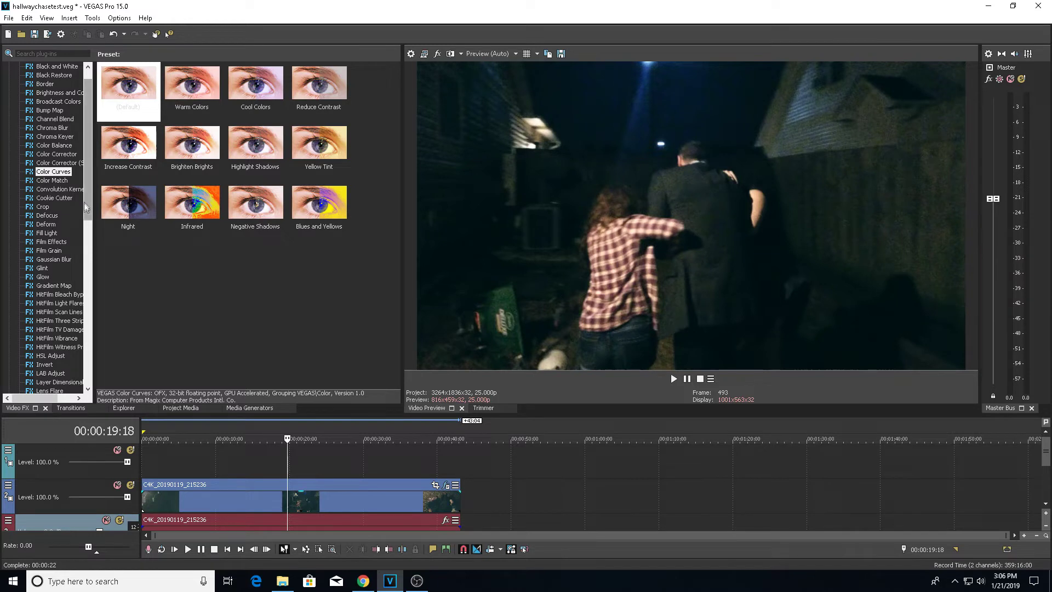
{"action": "left_click_drag", "start_coordinate": [88, 198], "coordinate": [91, 277]}
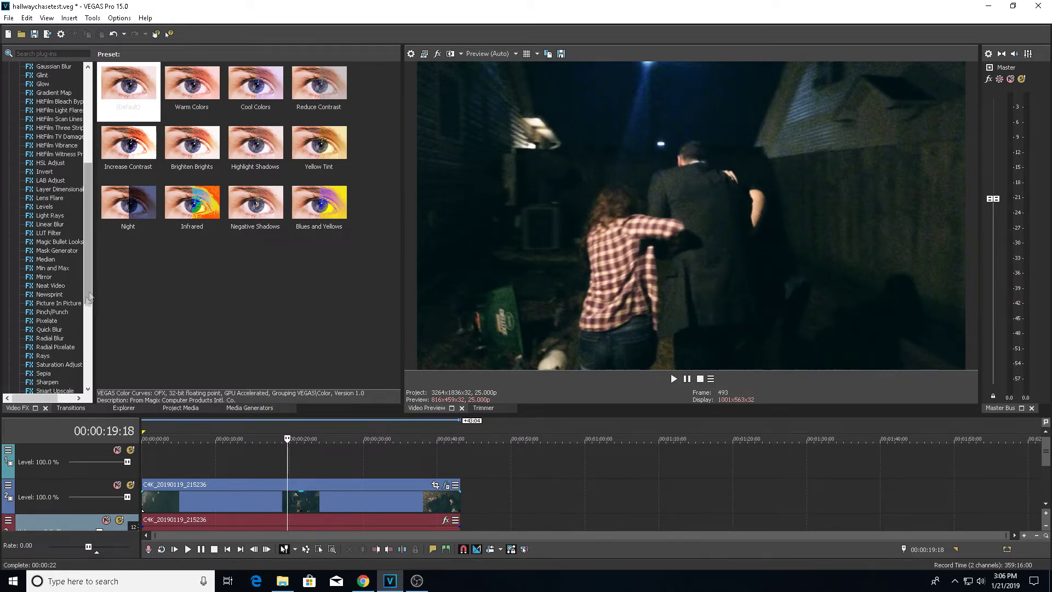
- Apply the Neat Video Default preset to the chase clip's video event
{"action": "left_click", "coordinate": [48, 286]}
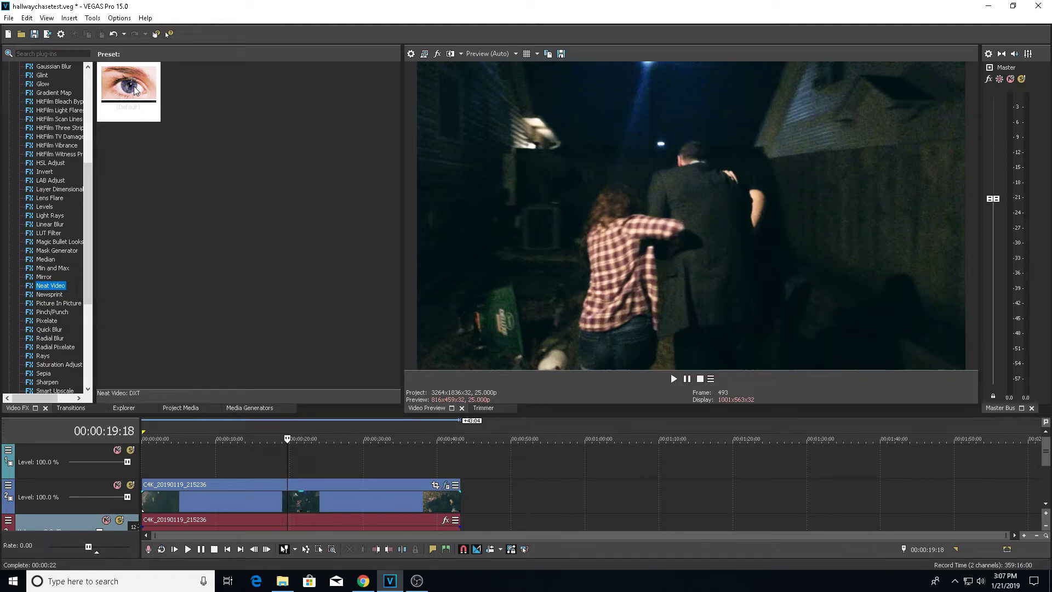
{"action": "left_click_drag", "start_coordinate": [134, 89], "coordinate": [332, 504]}
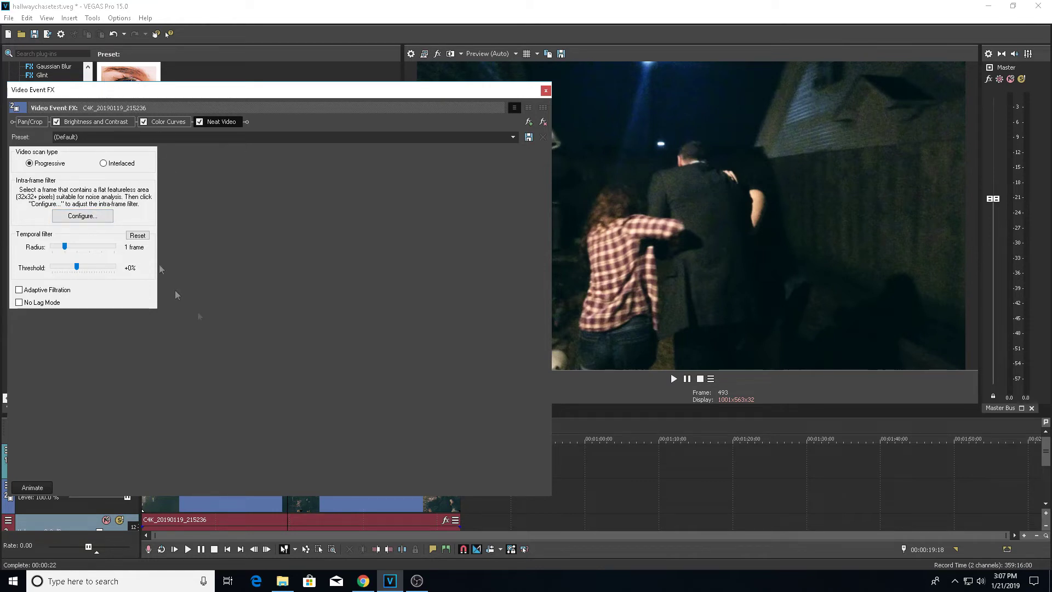
- Open Neat Video's configuration window and mark a flat 104×91 dark sky patch for sampling
{"action": "left_click", "coordinate": [98, 217]}
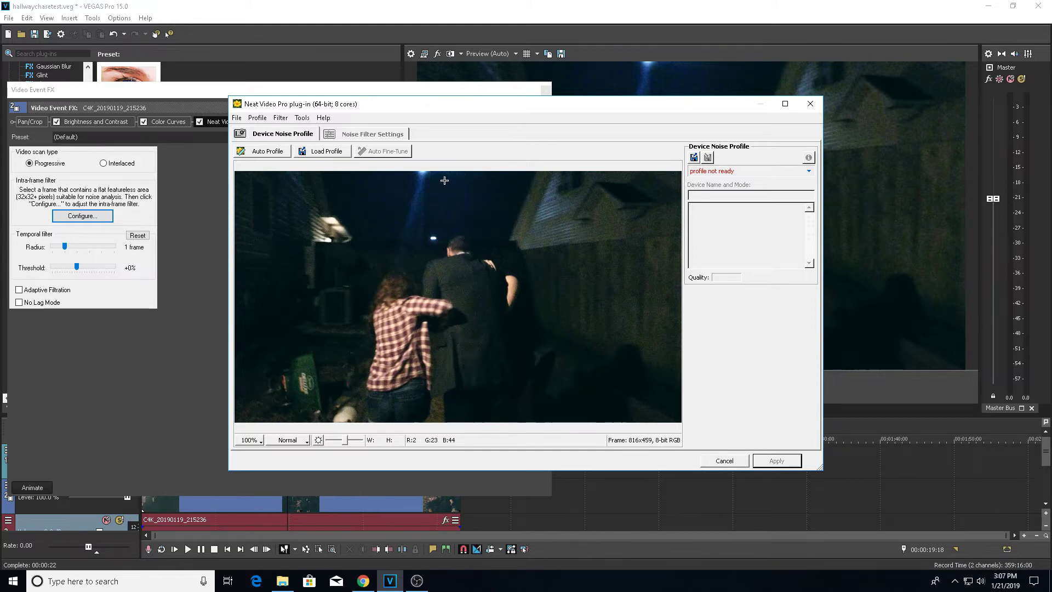
{"action": "left_click_drag", "start_coordinate": [440, 177], "coordinate": [471, 204]}
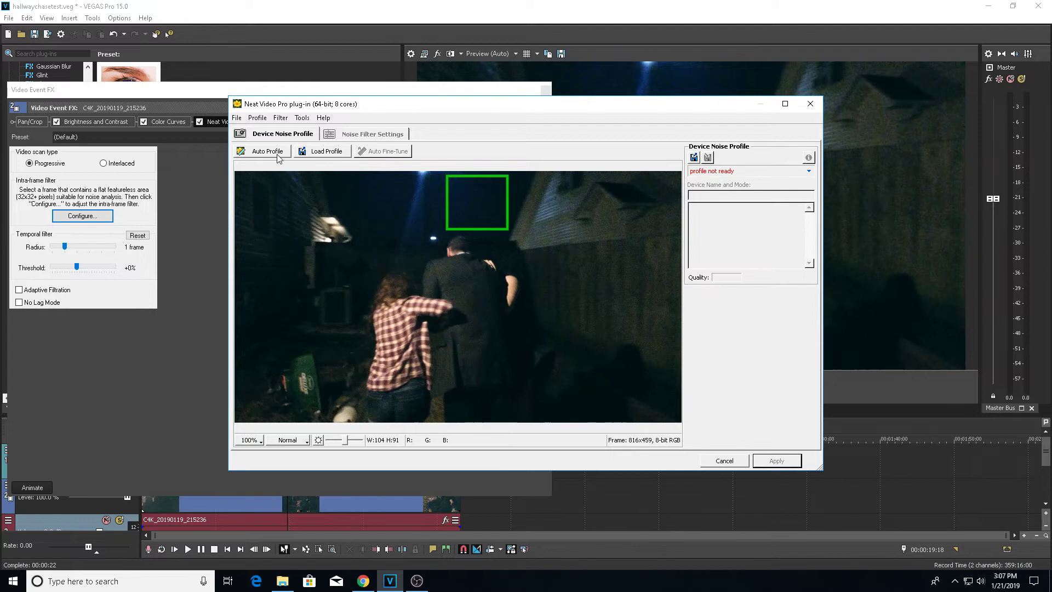
- Build a noise profile from the marked sky patch, accepting the small-area warning
{"action": "left_click", "coordinate": [278, 153]}
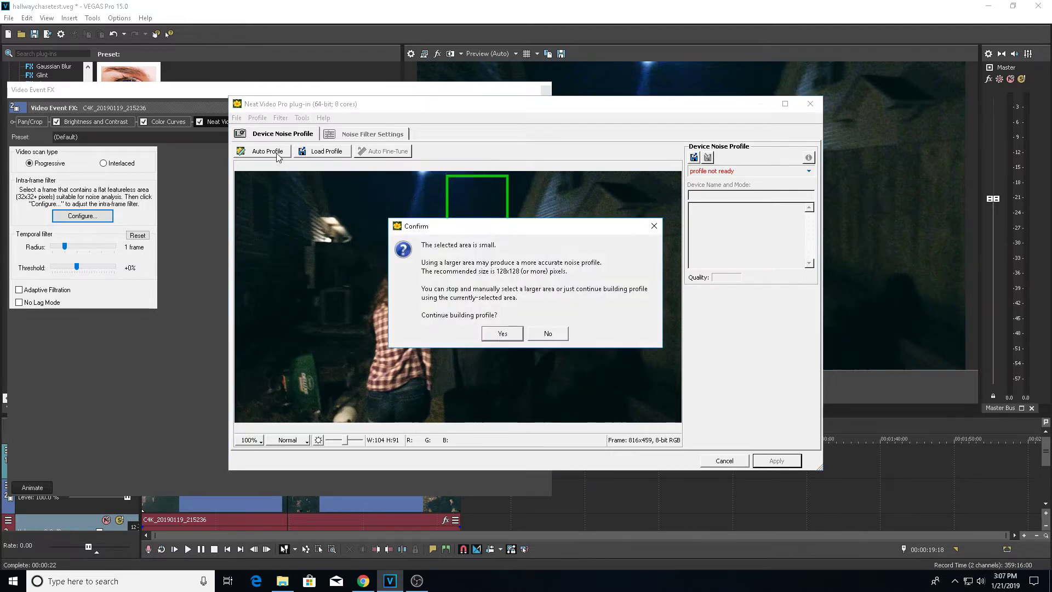
{"action": "left_click", "coordinate": [503, 334]}
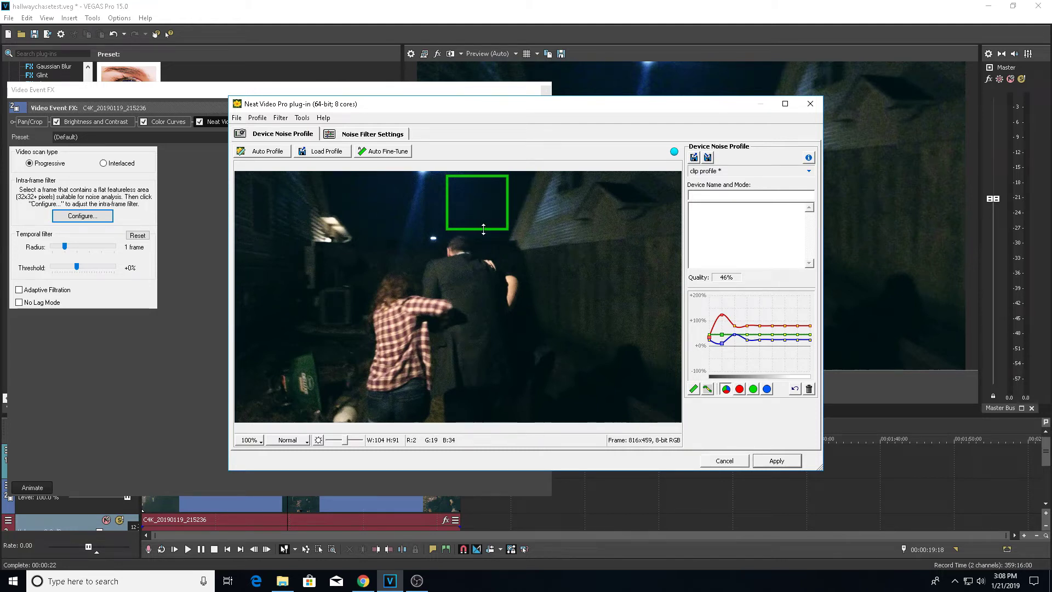
{"action": "left_click", "coordinate": [392, 137]}
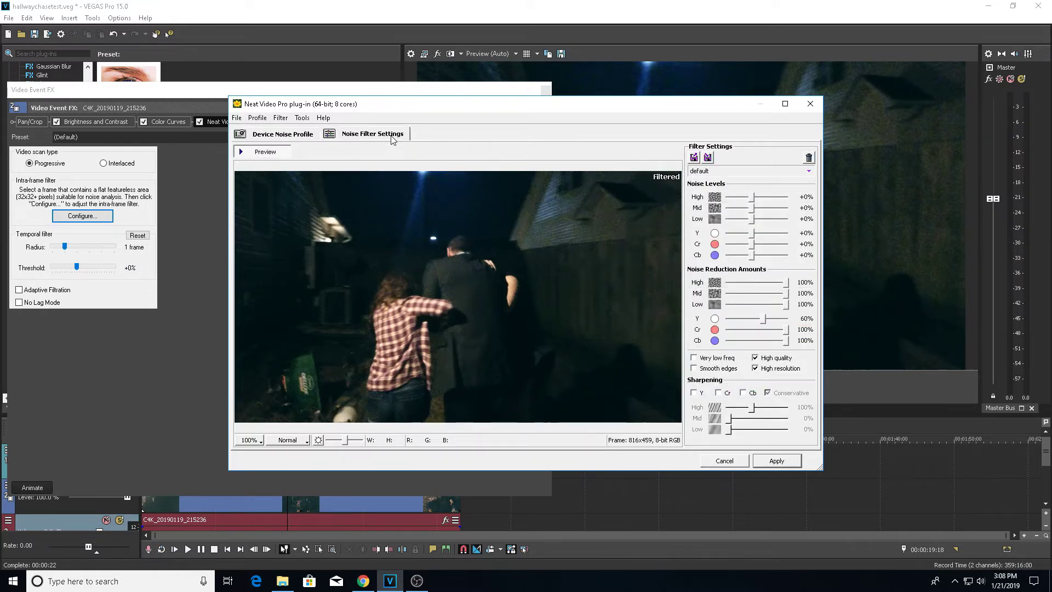
- Toggle the preview repeatedly between the filtered and original noisy frame to compare them
{"action": "left_click", "coordinate": [270, 155]}
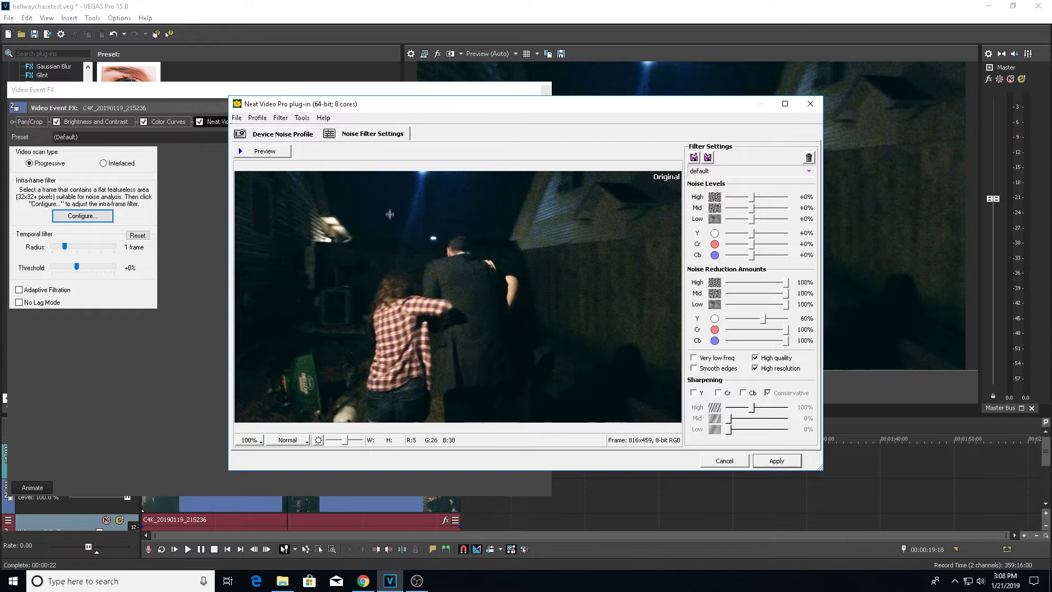
{"action": "left_click", "coordinate": [279, 155]}
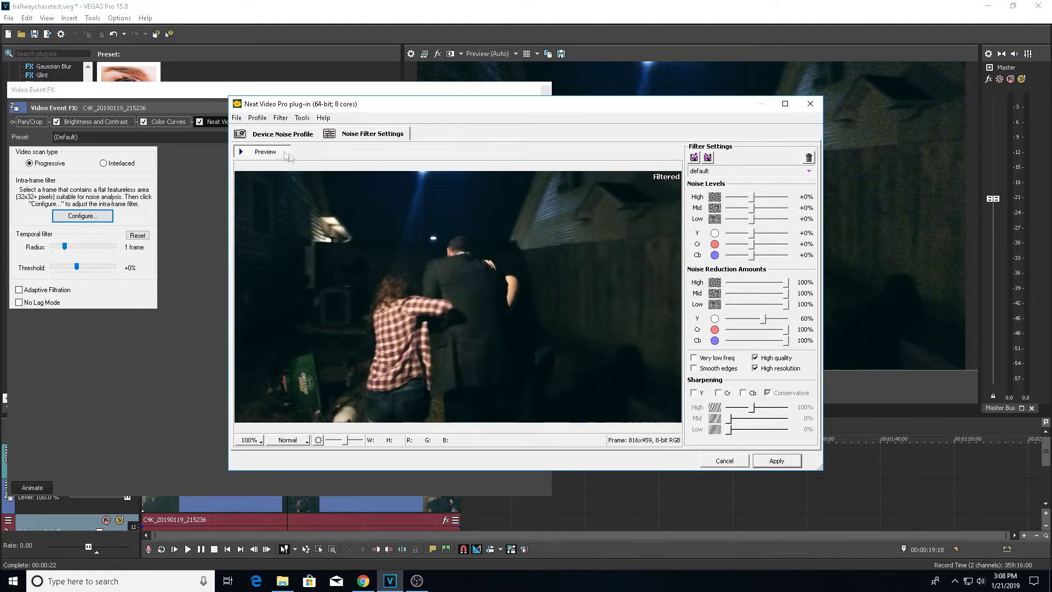
{"action": "left_click", "coordinate": [268, 157]}
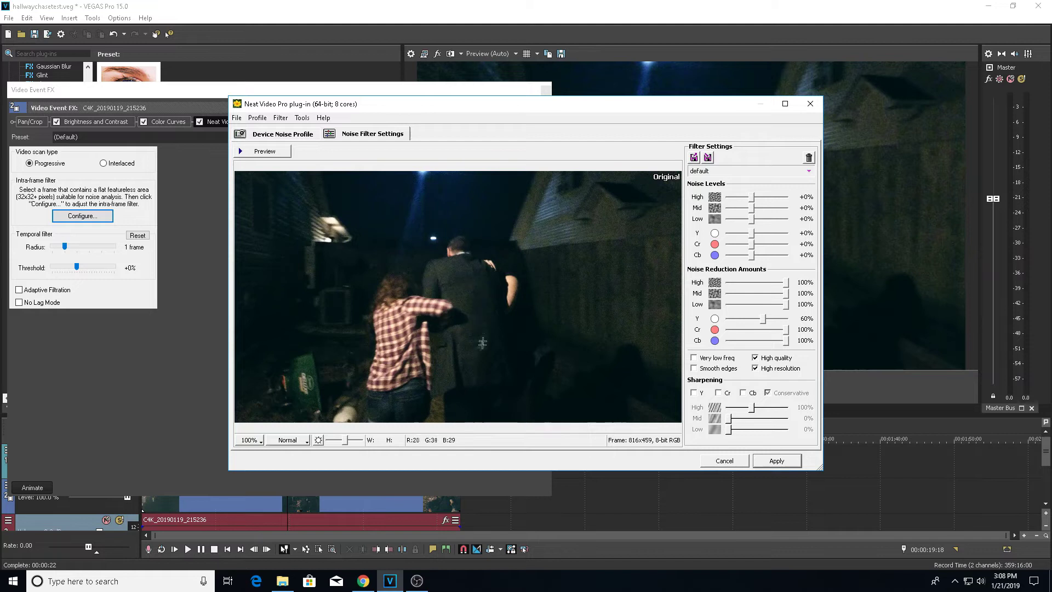
{"action": "left_click", "coordinate": [263, 159]}
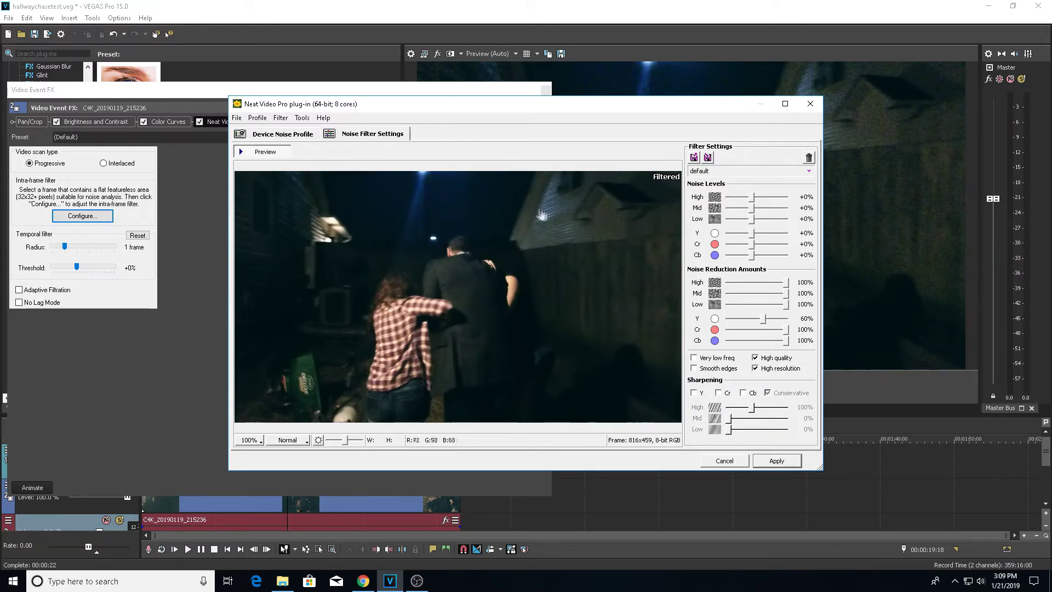
{"action": "left_click", "coordinate": [274, 153]}
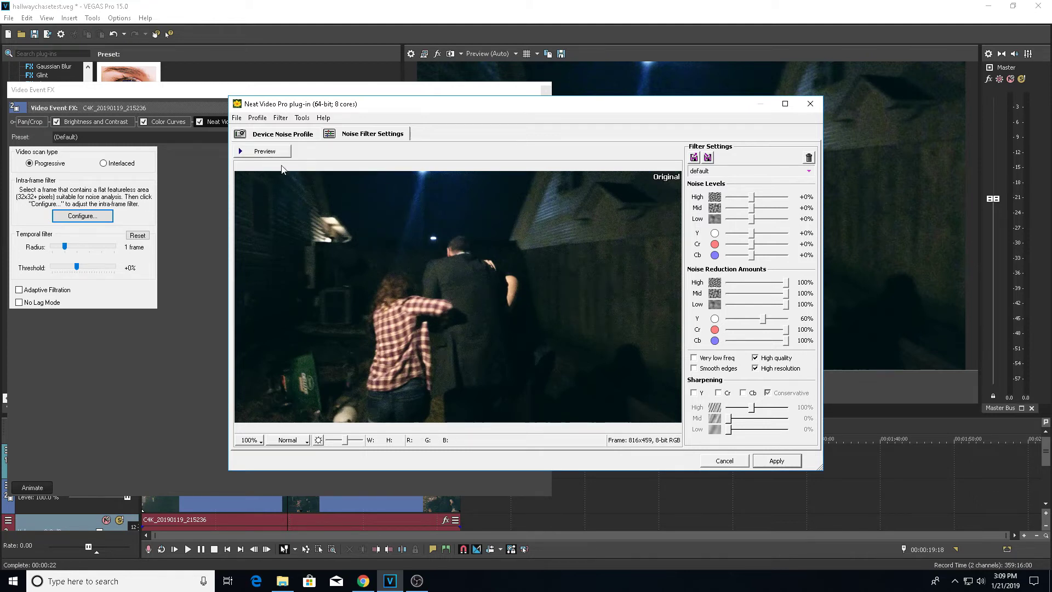
- Apply Neat Video's 60% noise reduction and close the Video Event FX window
{"action": "left_click", "coordinate": [785, 463]}
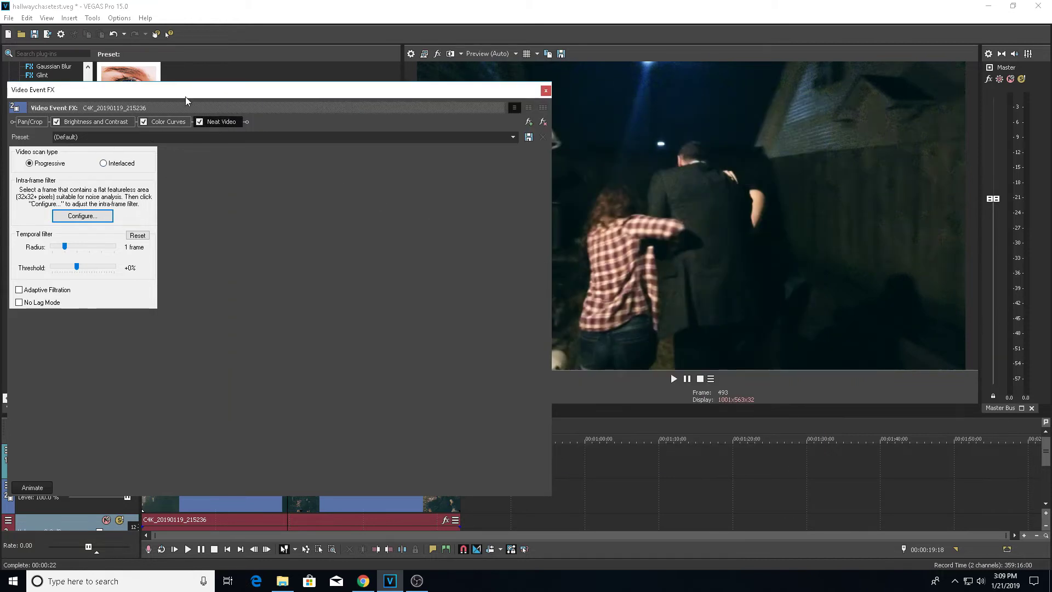
{"action": "left_click_drag", "start_coordinate": [186, 101], "coordinate": [418, 115]}
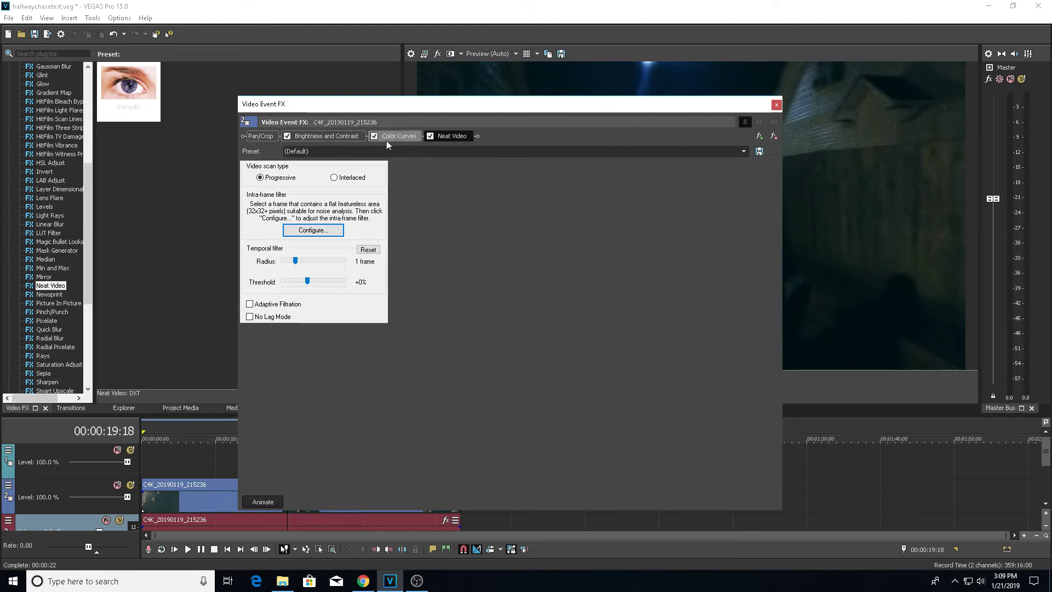
{"action": "left_click", "coordinate": [777, 105]}
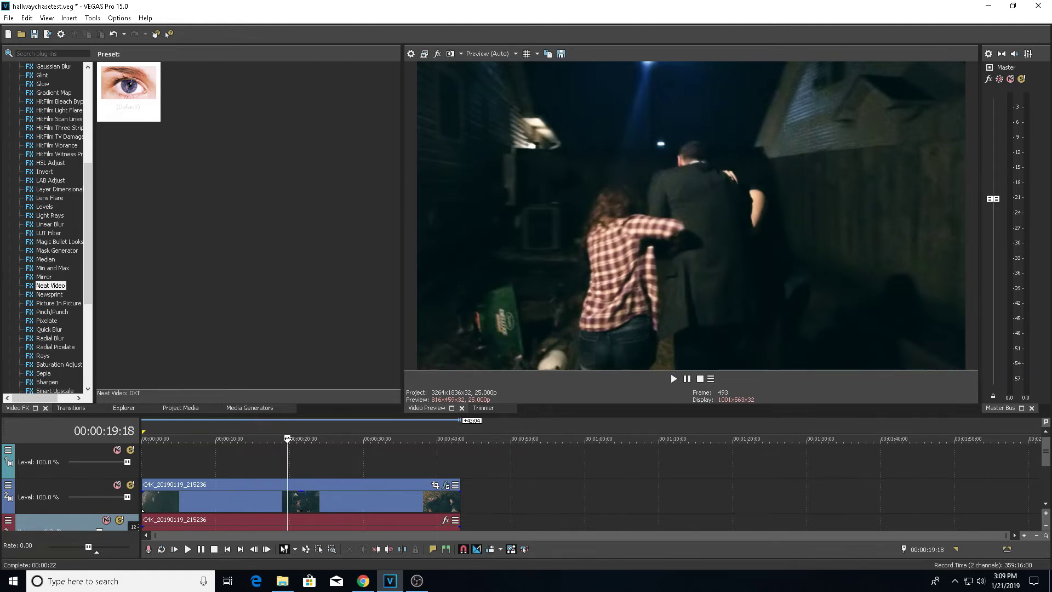
{"action": "left_click", "coordinate": [674, 379]}
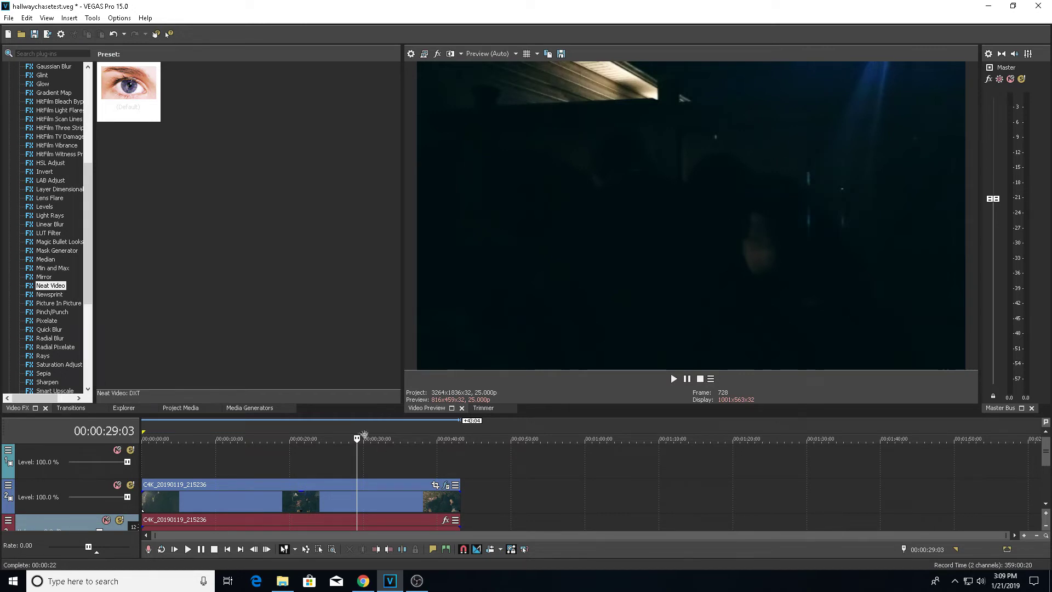
{"action": "key", "text": "space"}
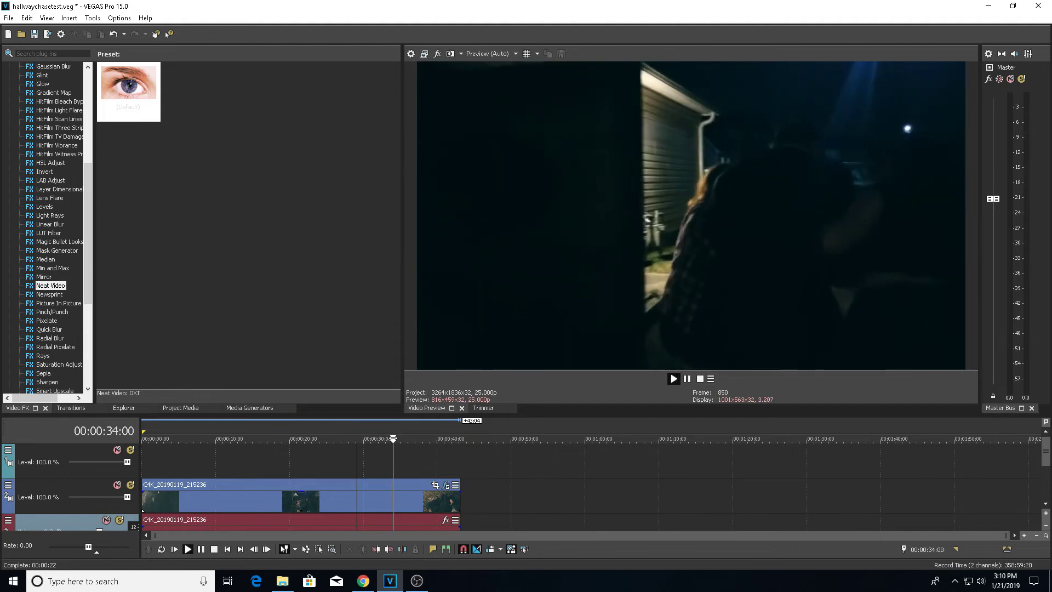
{"action": "left_click_drag", "start_coordinate": [393, 438], "coordinate": [417, 438]}
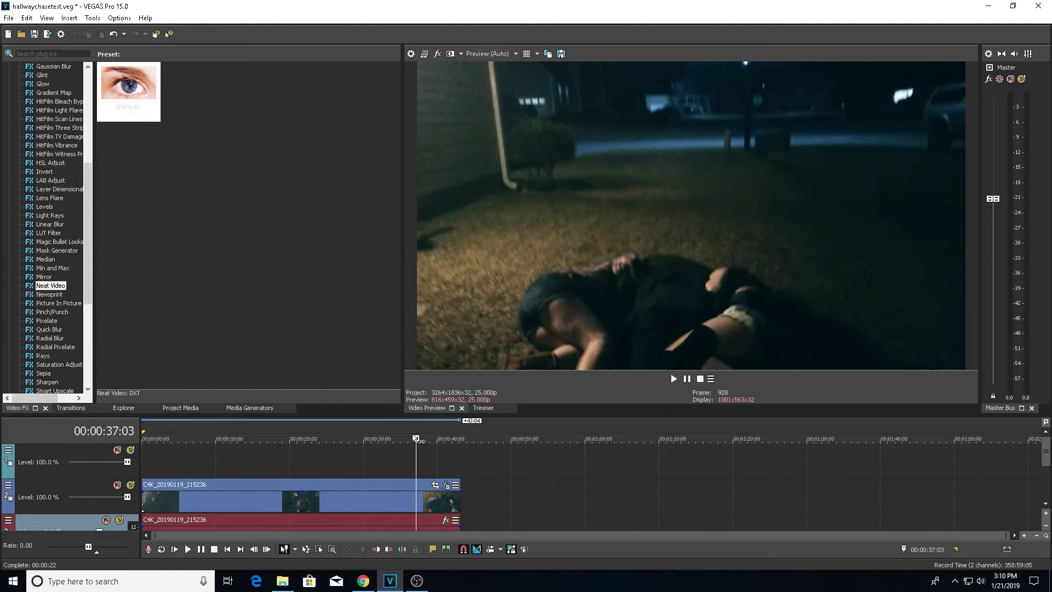
{"action": "key", "text": "space"}
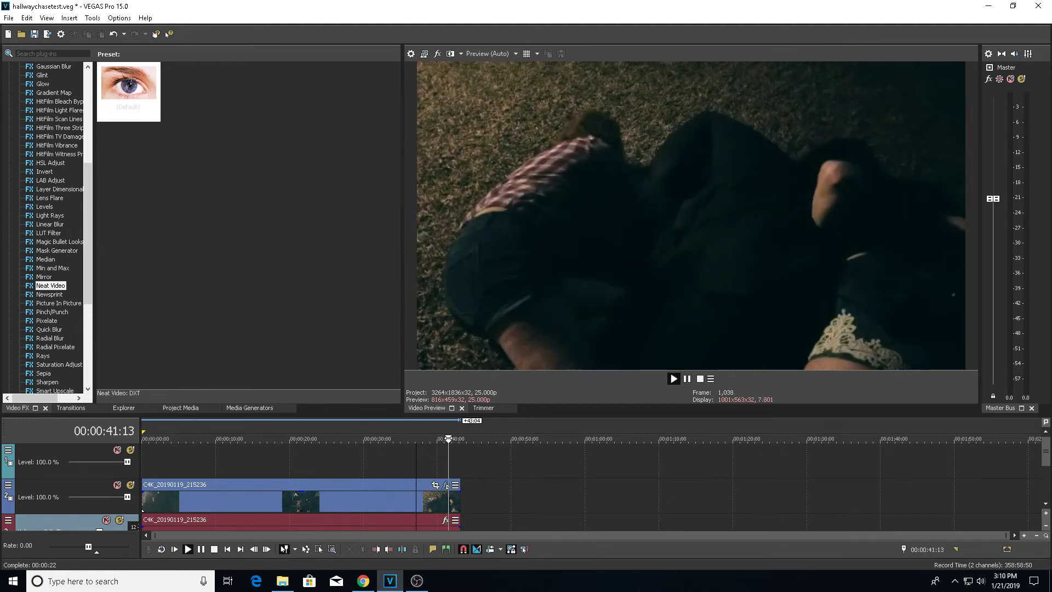
{"action": "key", "text": "space"}
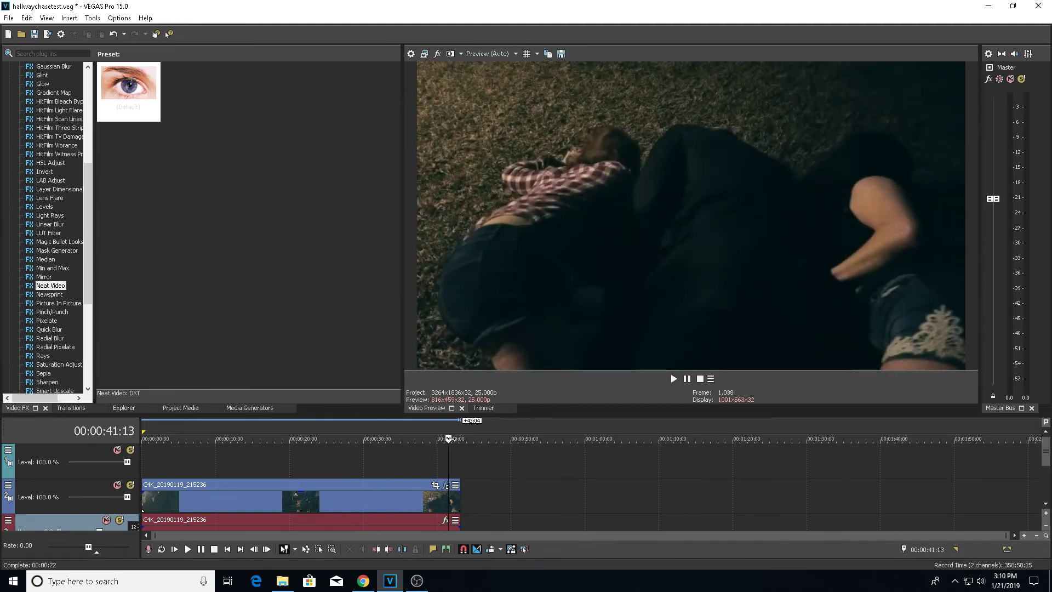
{"action": "key", "text": "space"}
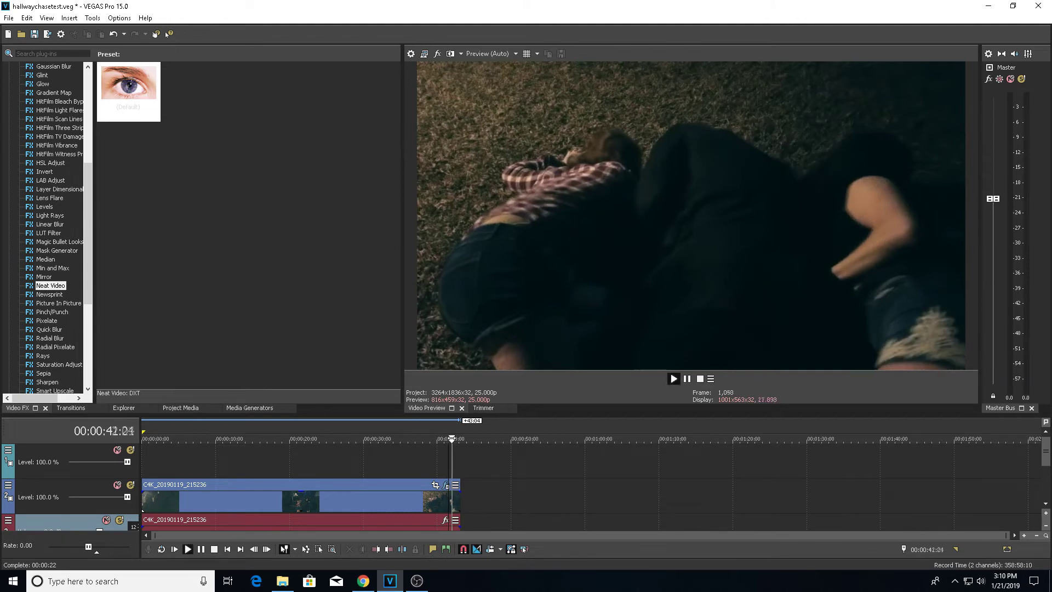
{"action": "key", "text": "space"}
{"action": "key", "text": "space"}
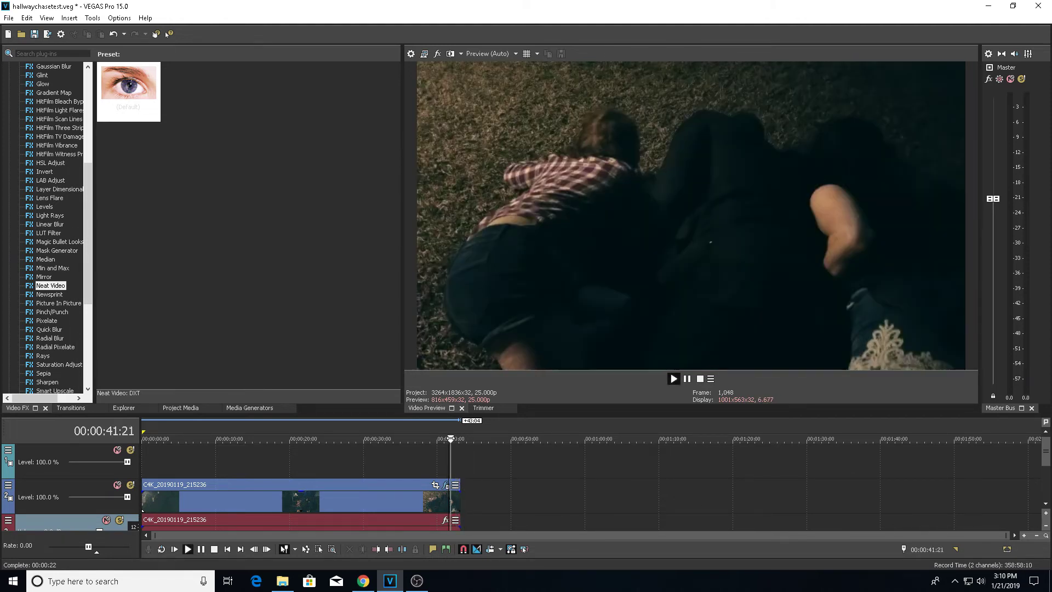
{"action": "key", "text": "j"}
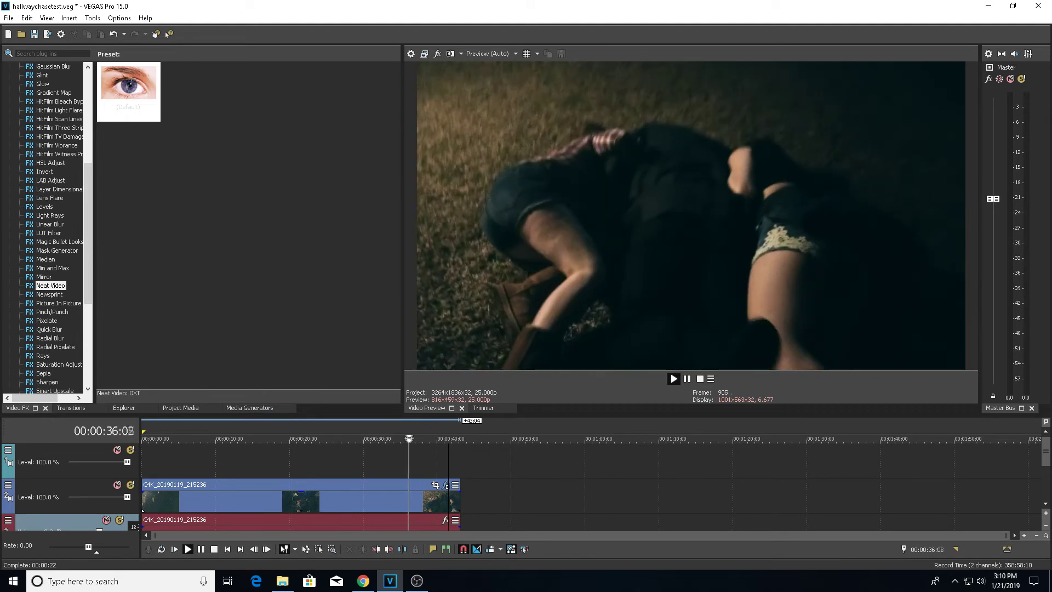
{"action": "key", "text": "k"}
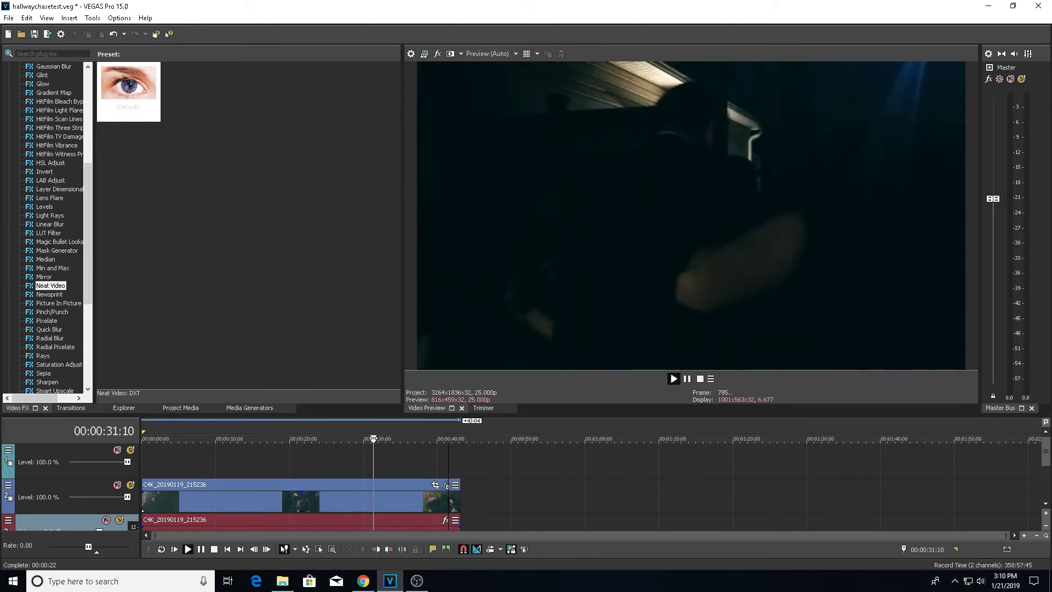
{"action": "key", "text": "l"}
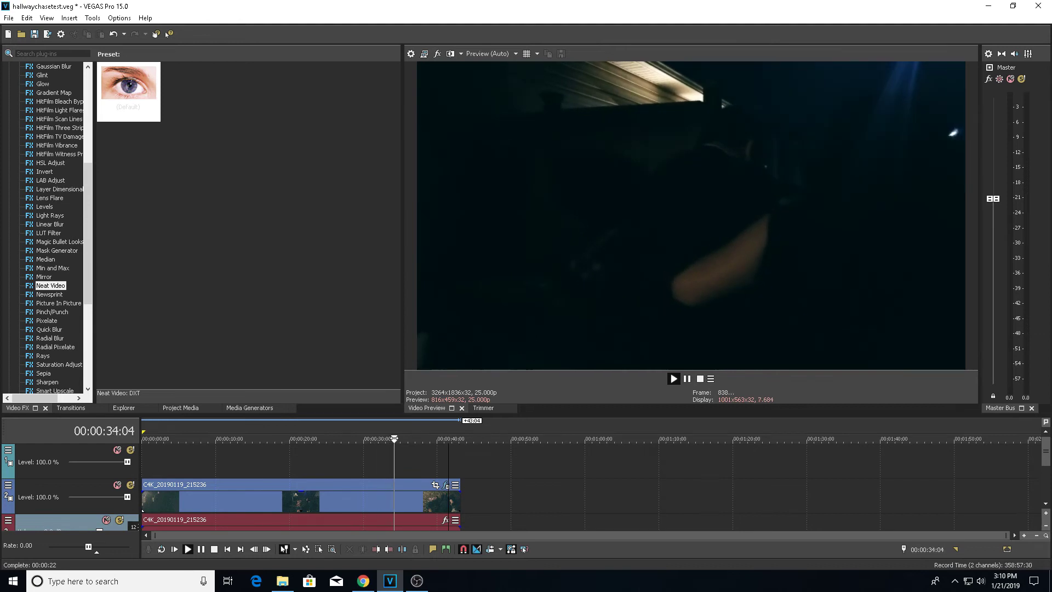
{"action": "key", "text": "k"}
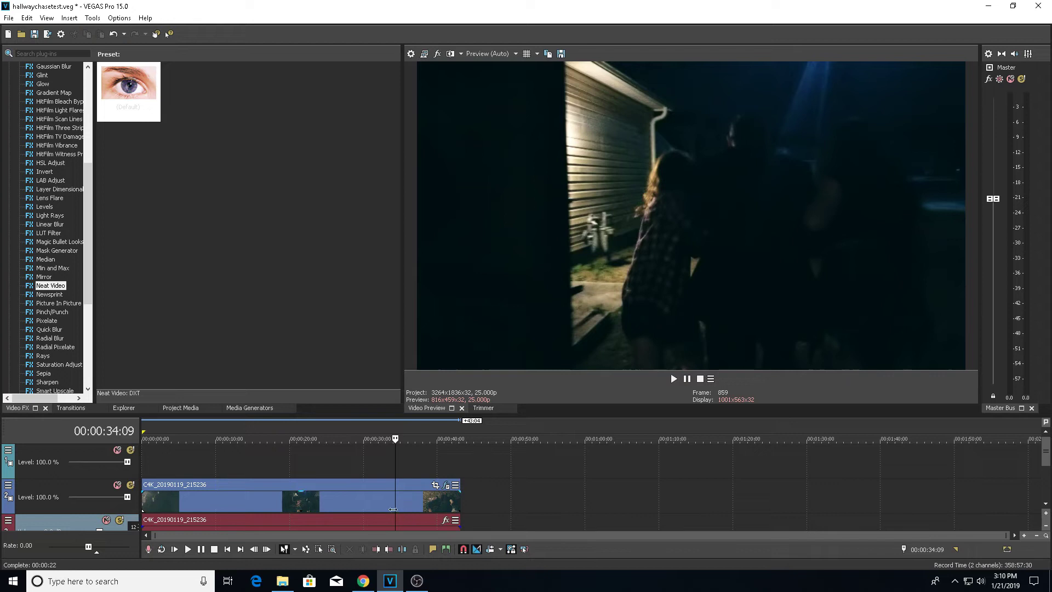
{"action": "key", "text": "j"}
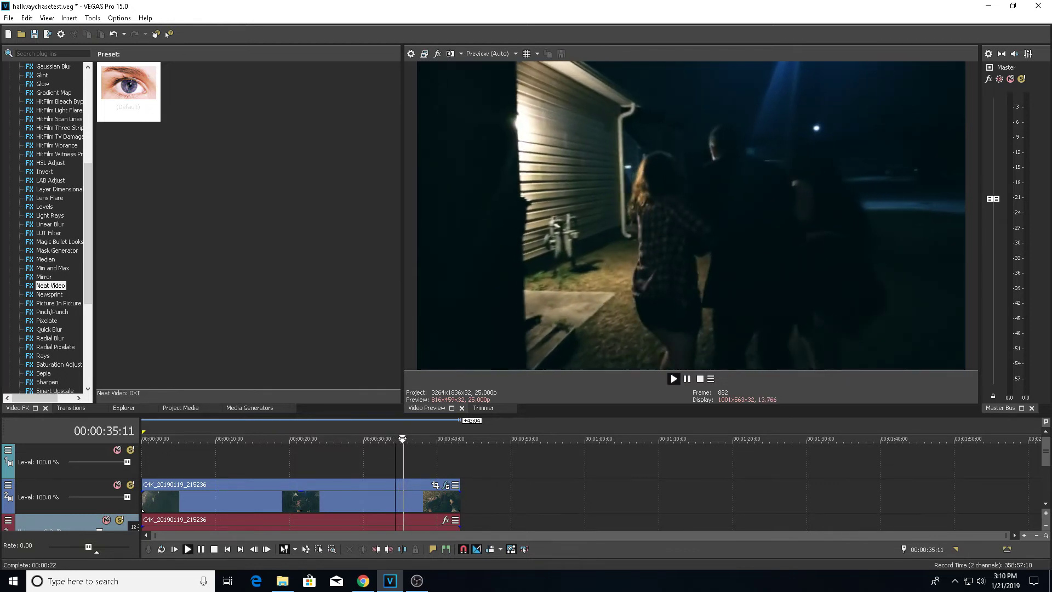
{"action": "key", "text": "k"}
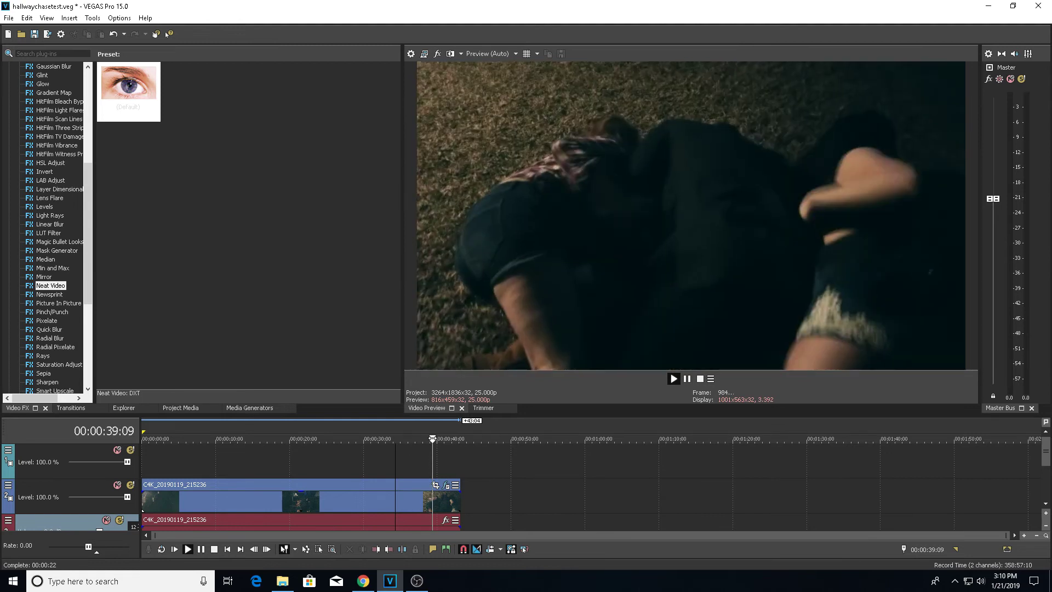
{"action": "key", "text": "k"}
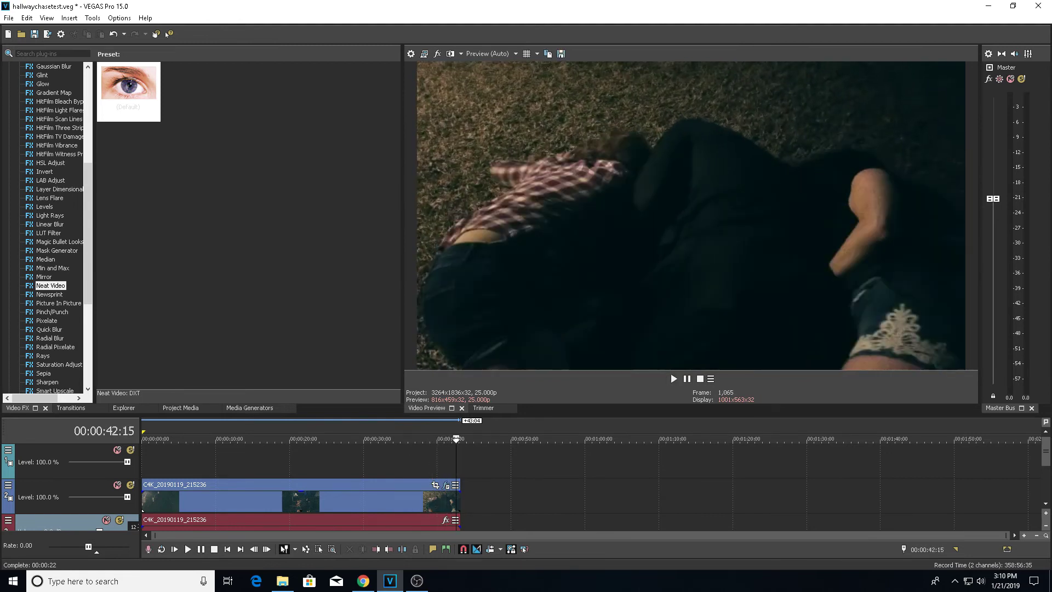
{"action": "left_click", "coordinate": [479, 55]}
{"action": "left_click", "coordinate": [472, 55]}
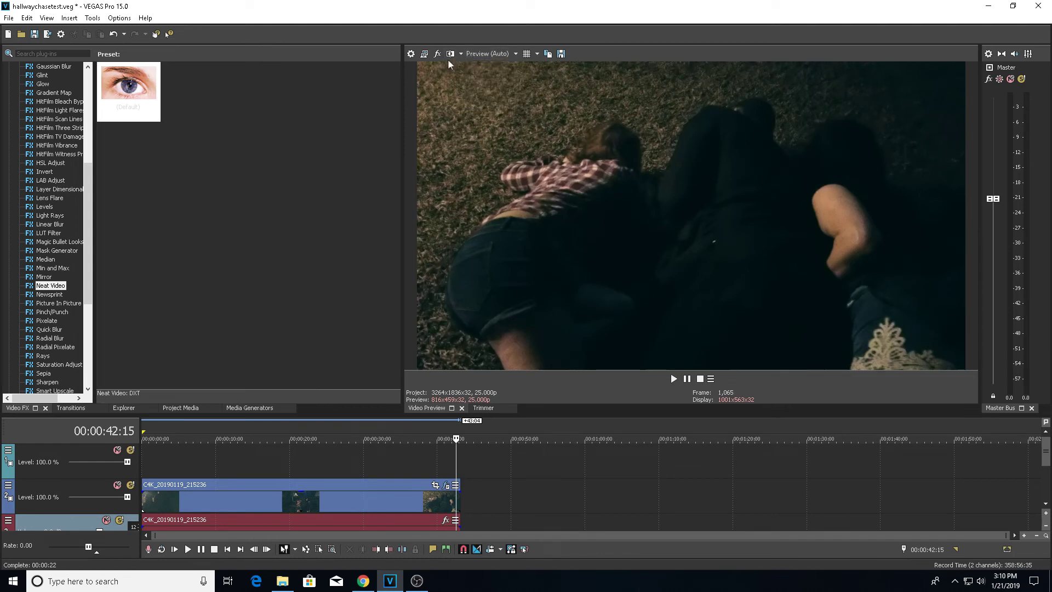
{"action": "left_click", "coordinate": [450, 58]}
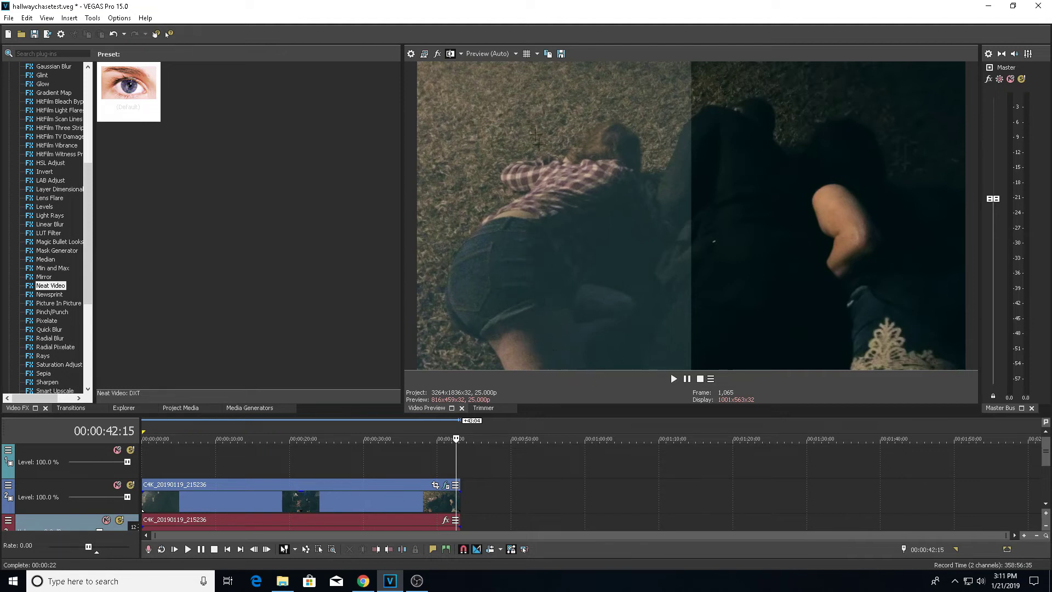
{"action": "left_click", "coordinate": [452, 54]}
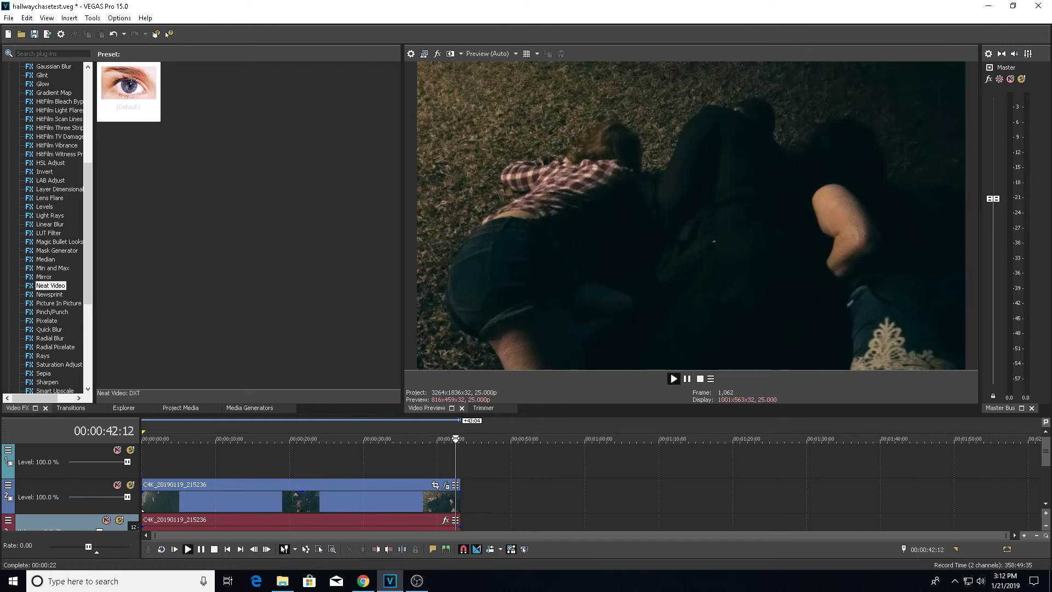
{"action": "left_click_drag", "start_coordinate": [455, 438], "coordinate": [297, 439]}
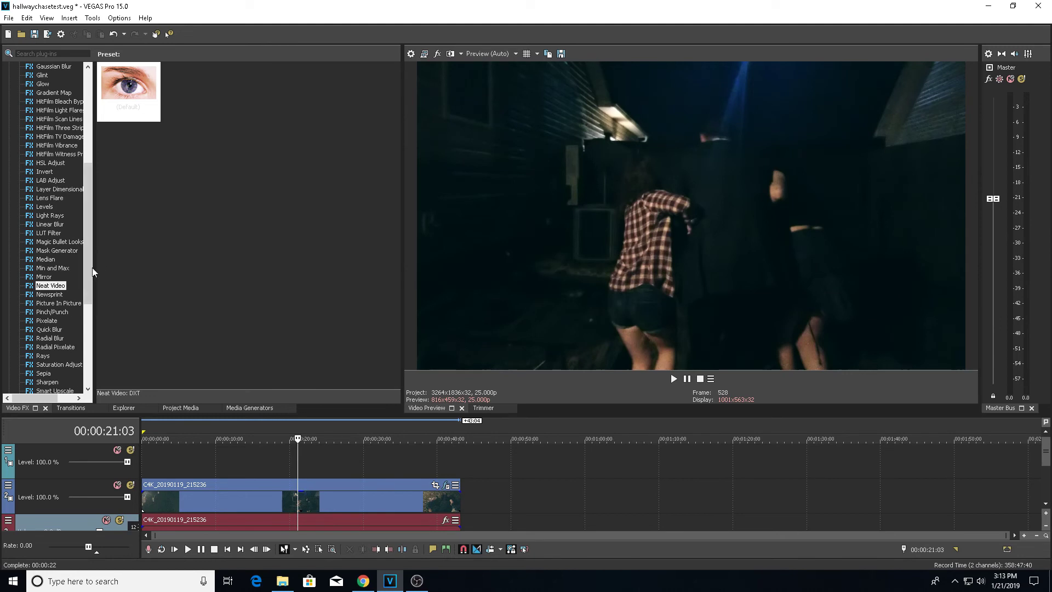
{"action": "left_click_drag", "start_coordinate": [92, 267], "coordinate": [91, 245]}
{"action": "left_click", "coordinate": [446, 486]}
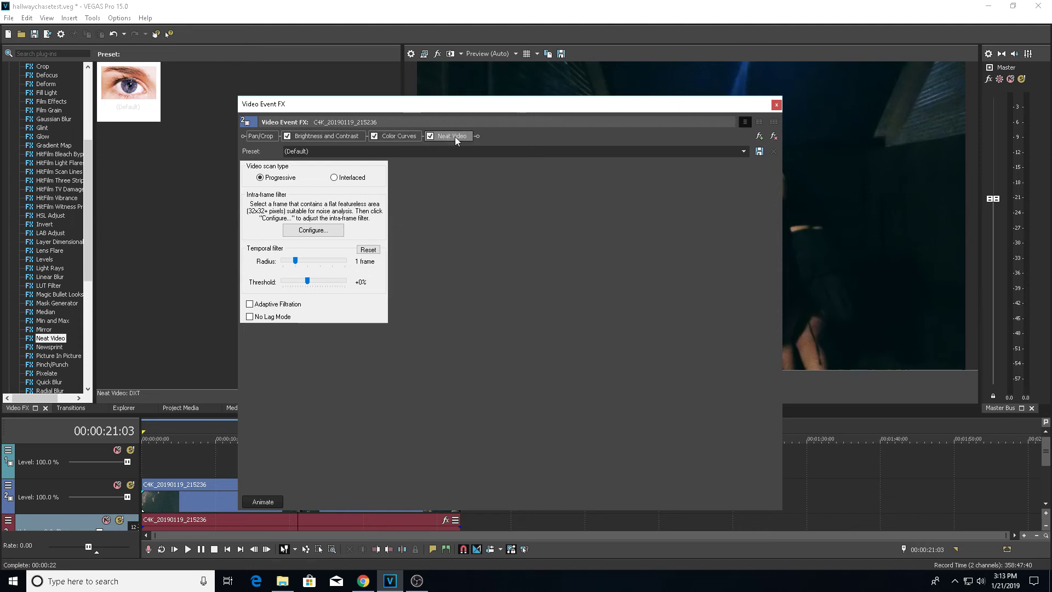
{"action": "left_click", "coordinate": [777, 105]}
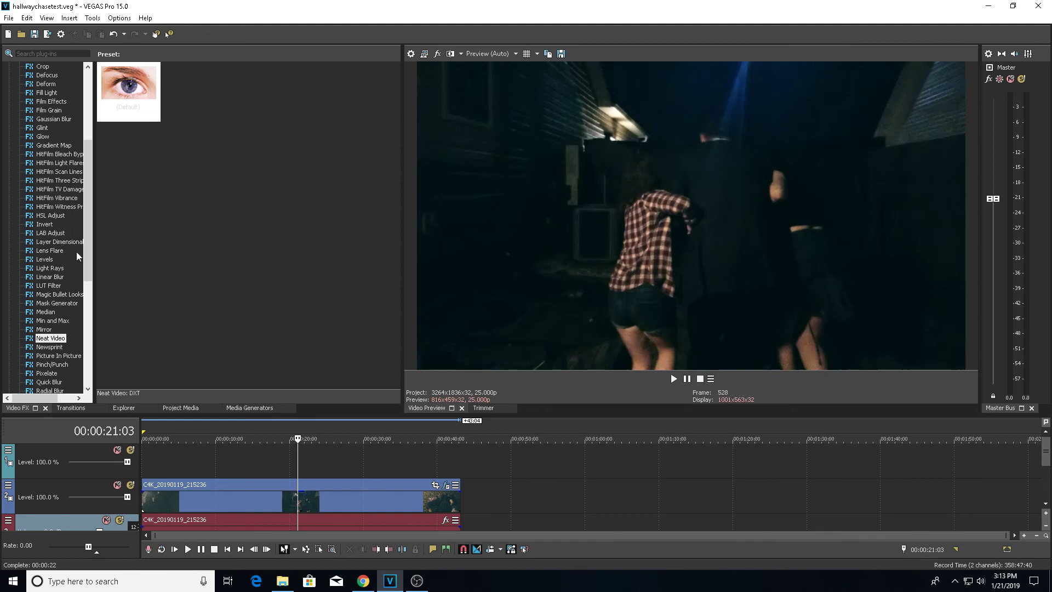
- Scroll the Video FX list down and back up
{"action": "left_click_drag", "start_coordinate": [90, 264], "coordinate": [91, 303]}
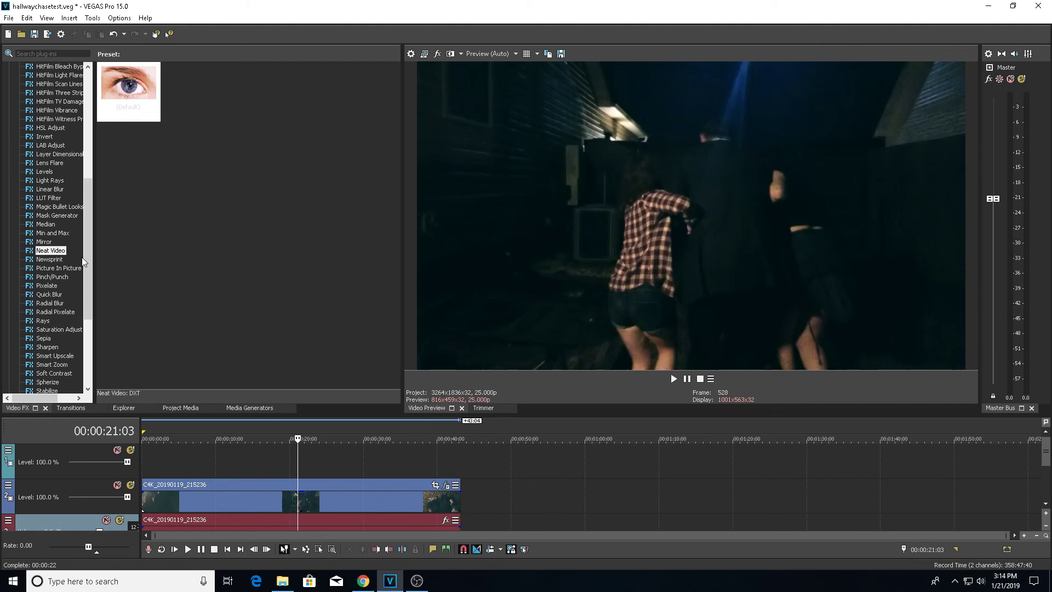
{"action": "left_click_drag", "start_coordinate": [88, 263], "coordinate": [92, 162]}
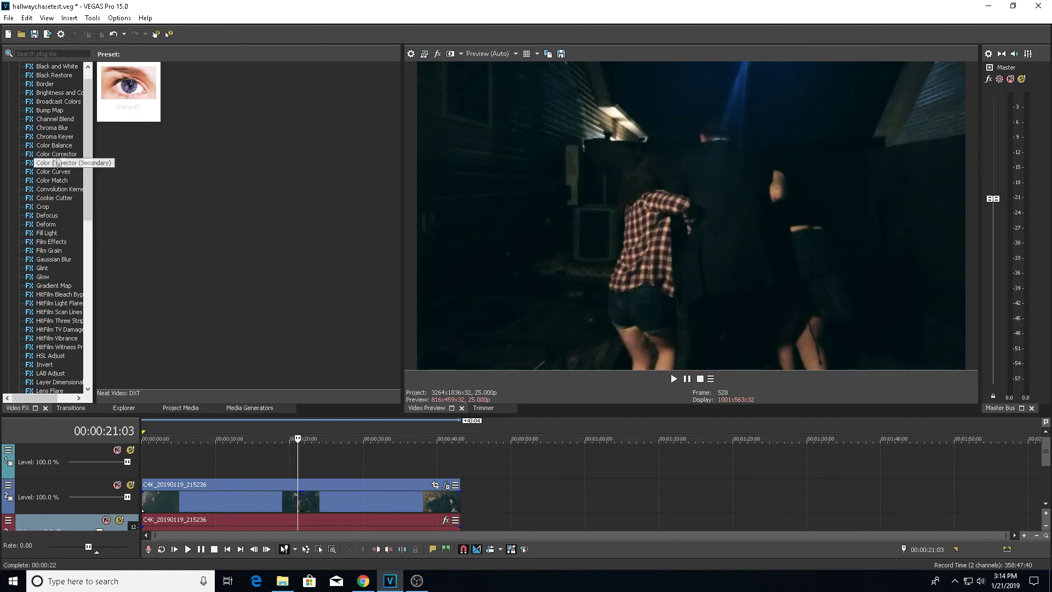